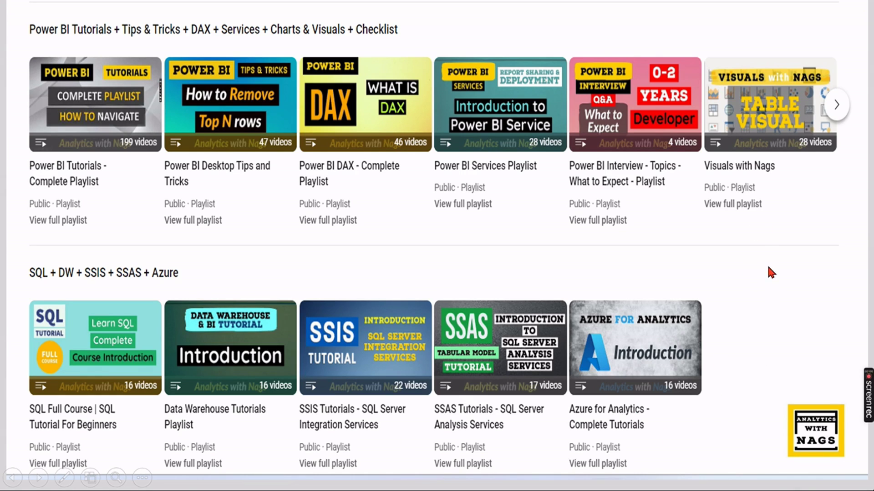
# Exit the slideshow and return to Normal view of the four-slide deck
pyautogui.press('Escape')
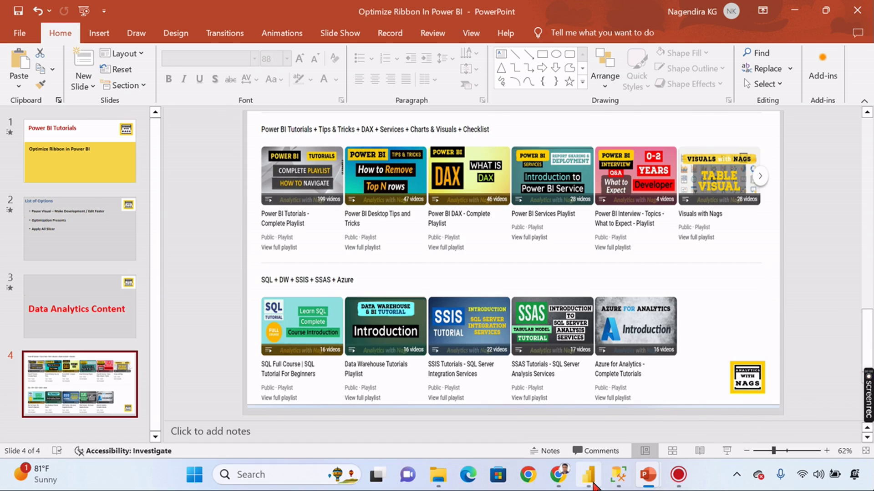
# Switch to the Sample Dashboard report in Power BI Desktop from the taskbar
pyautogui.click(589, 476)
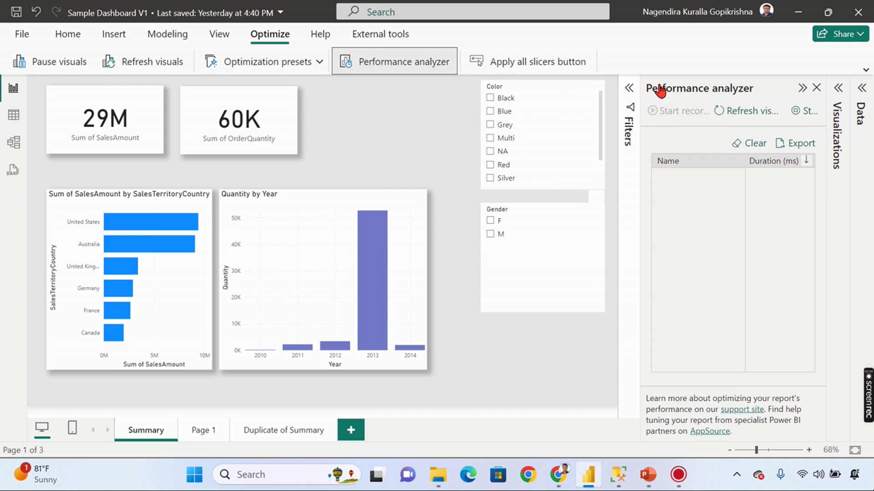
# Start recording visual timings, save the report, and filter to Red products
pyautogui.click(410, 68)
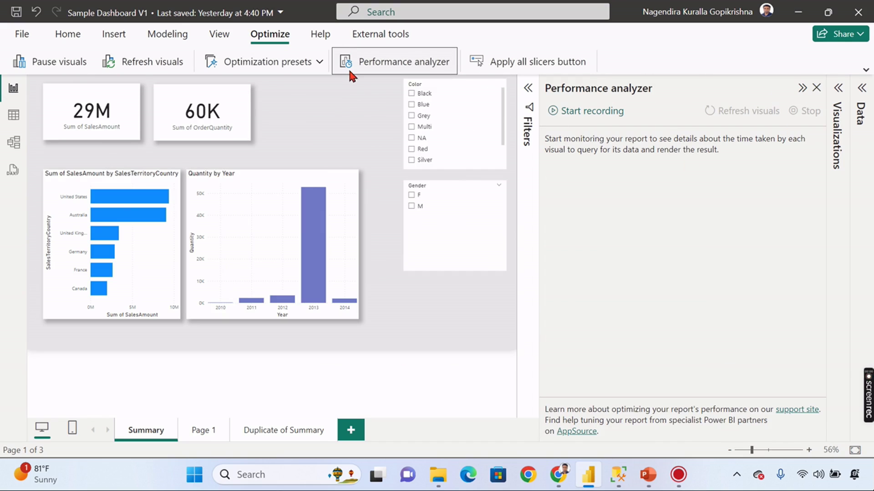
pyautogui.click(597, 112)
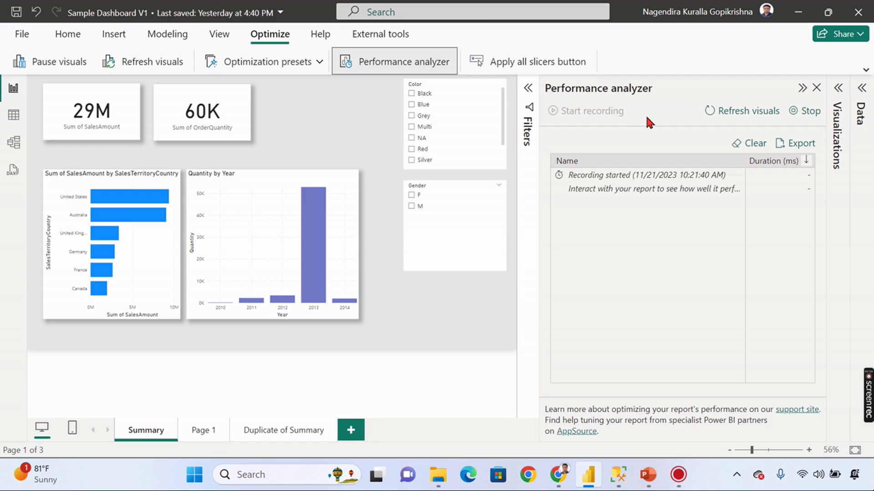
pyautogui.hotkey('ctrl', 's')
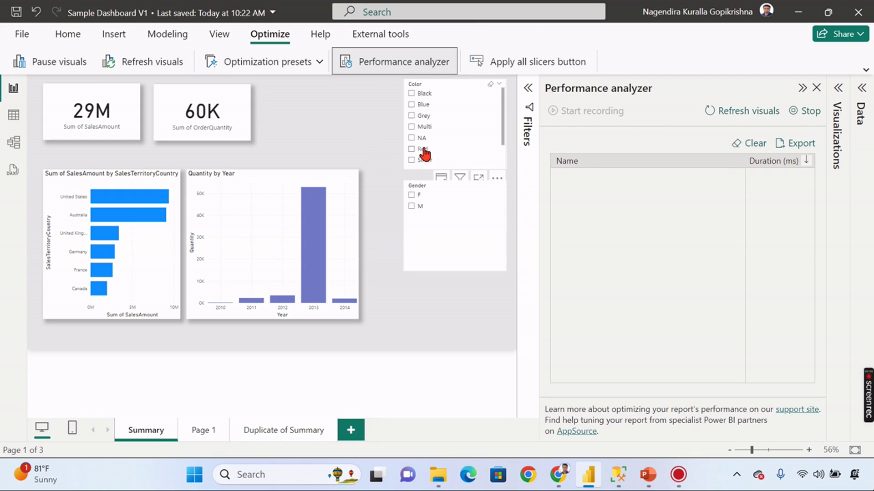
pyautogui.click(422, 150)
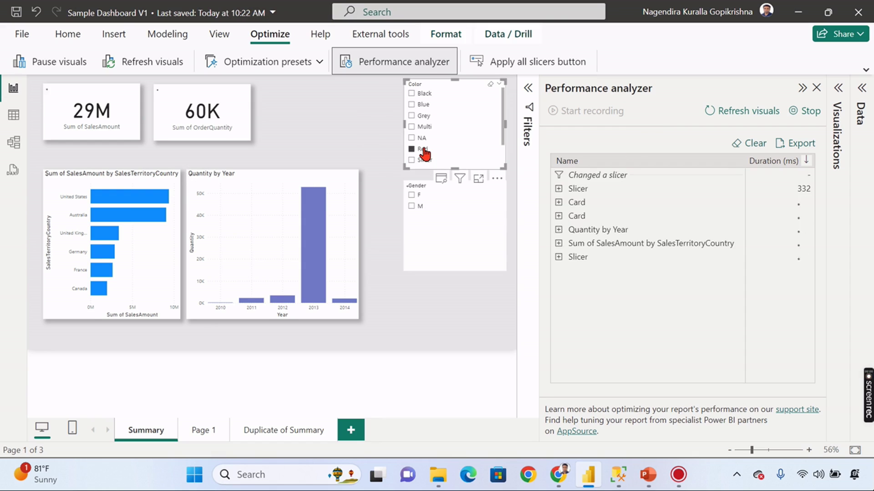
pyautogui.click(558, 243)
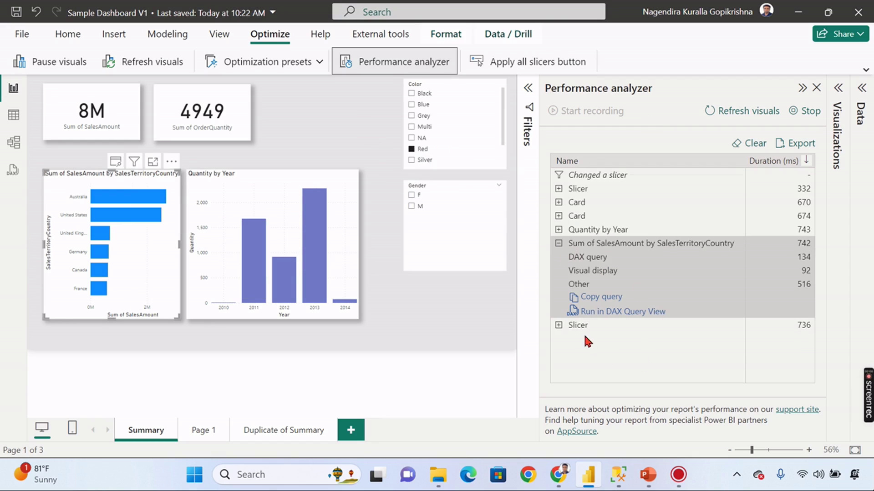
pyautogui.moveTo(428, 219)
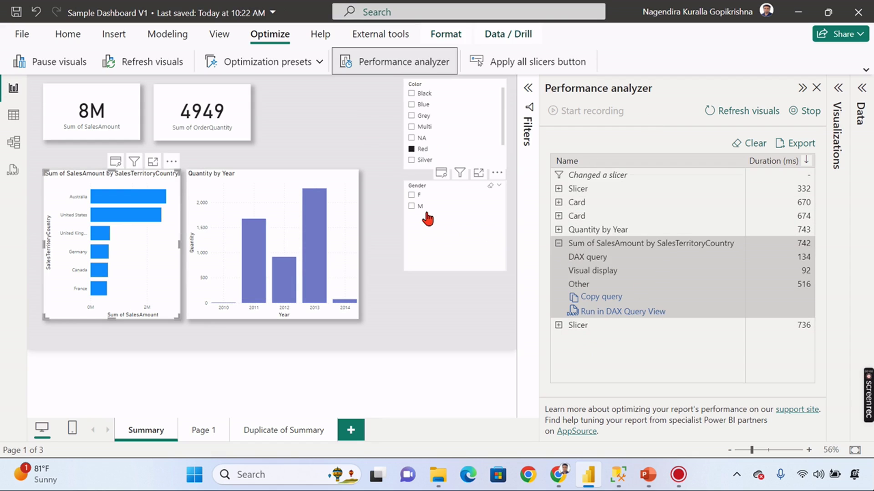
# Filter to gender M, cross-highlight 2013, inspect query breakdowns, then clear the log
pyautogui.click(411, 207)
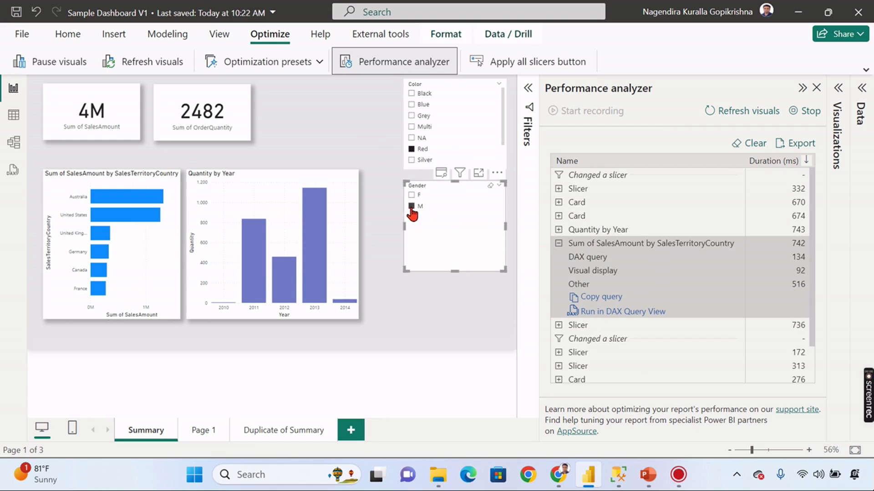
pyautogui.scroll(-1, 615, 356)
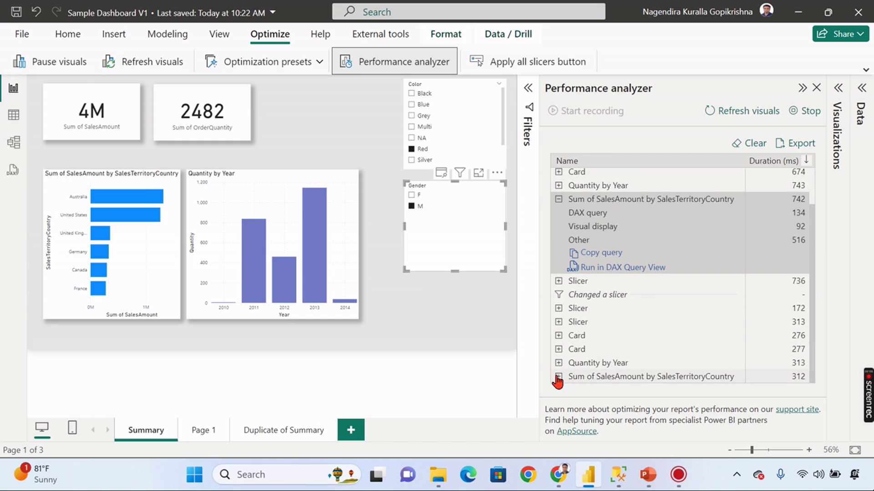
pyautogui.click(559, 363)
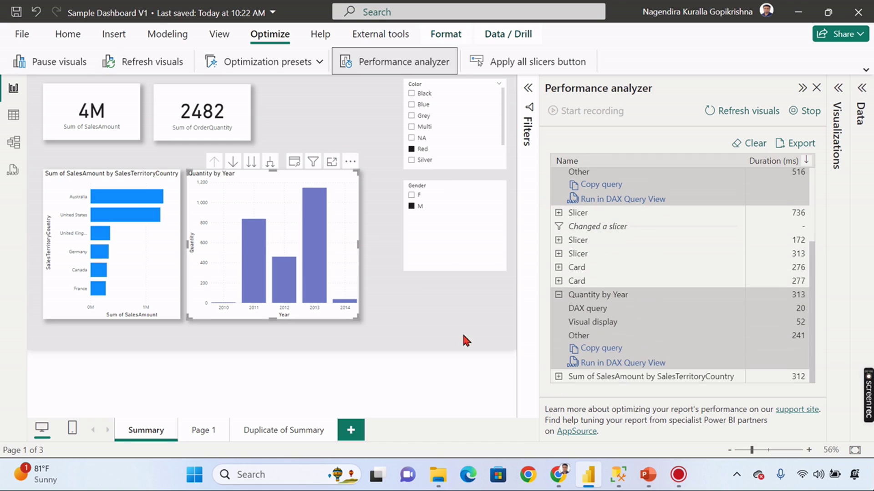
pyautogui.click(323, 217)
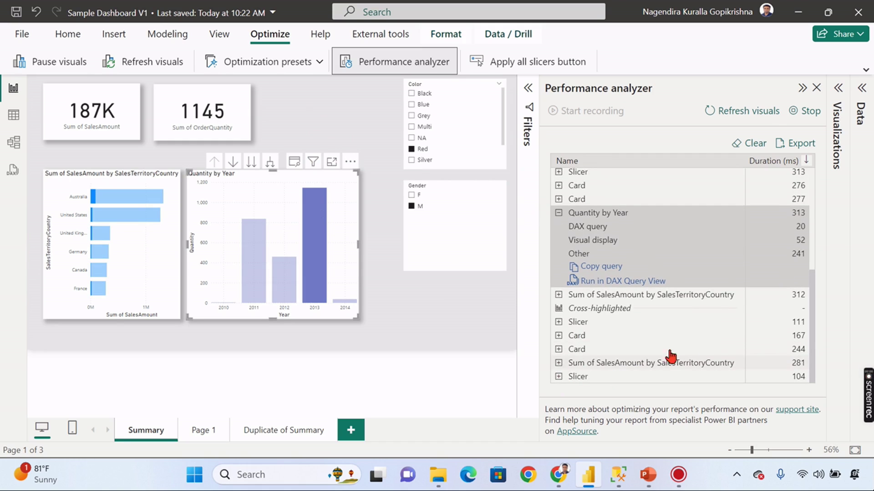
pyautogui.click(672, 356)
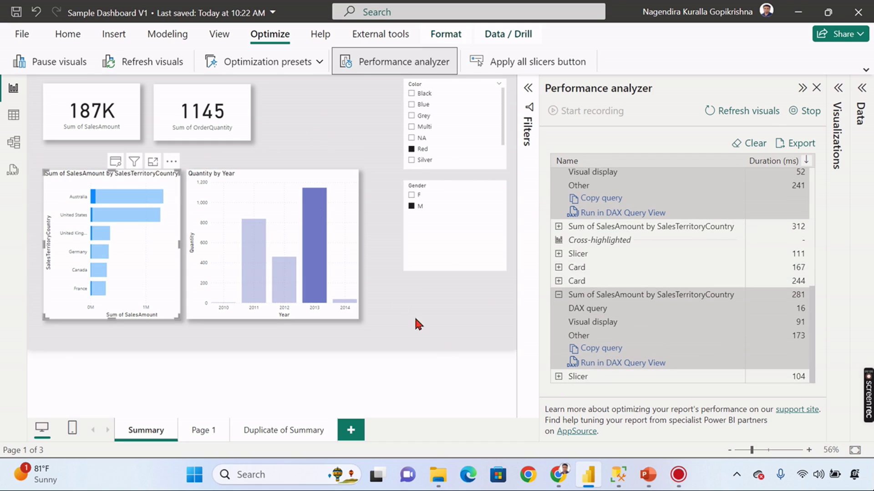
pyautogui.moveTo(273, 244)
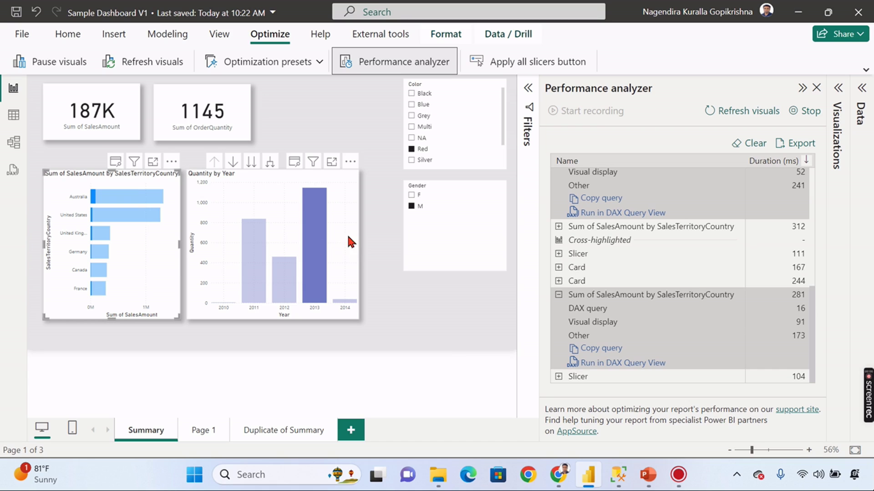
pyautogui.click(348, 237)
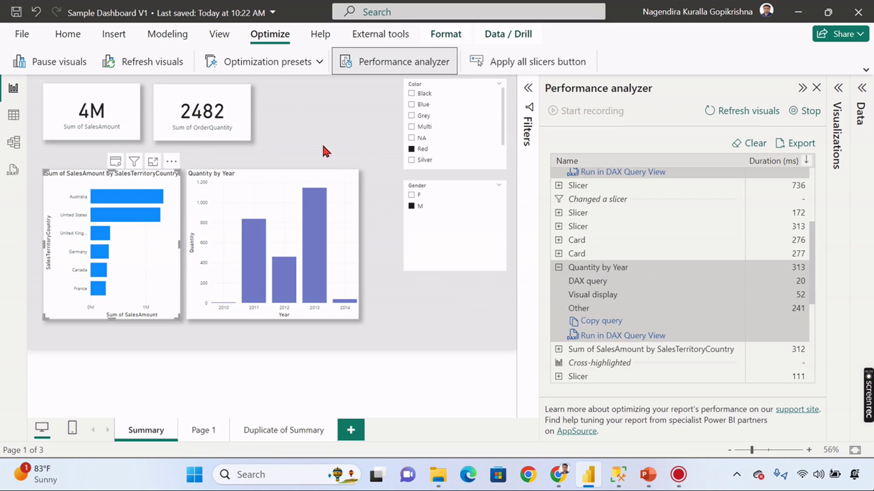
pyautogui.scroll(3, 710, 217)
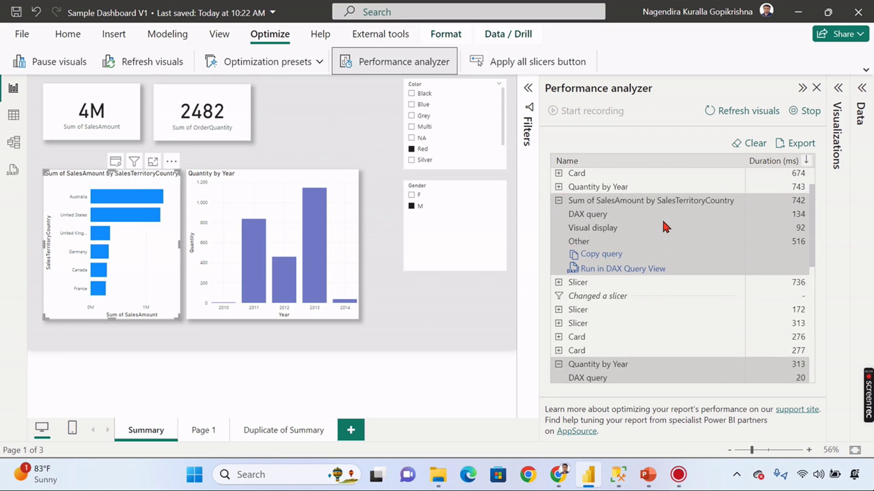
pyautogui.scroll(2, 662, 218)
pyautogui.click(750, 144)
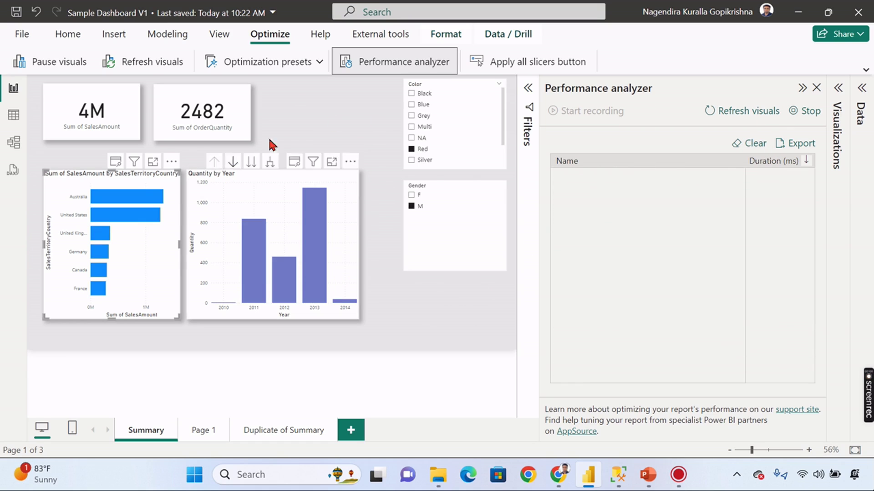
# Clear the Red and M slicer filters and collapse the Performance analyzer
pyautogui.click(356, 129)
pyautogui.click(412, 150)
pyautogui.click(411, 206)
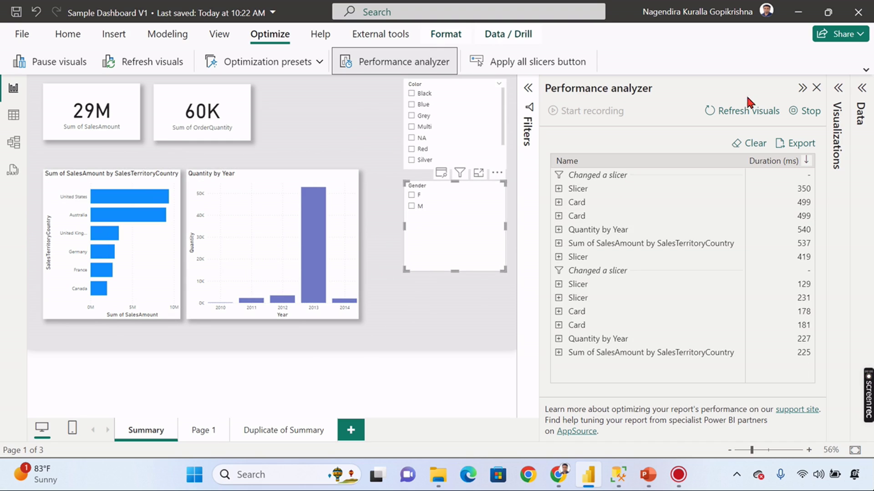
pyautogui.click(802, 88)
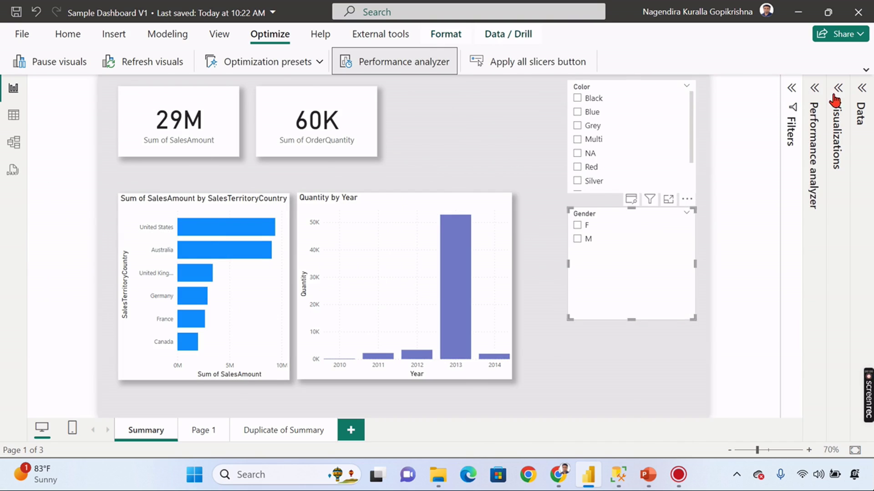
# Convert the Quantity by Year chart into a table visual
pyautogui.click(836, 100)
pyautogui.click(281, 221)
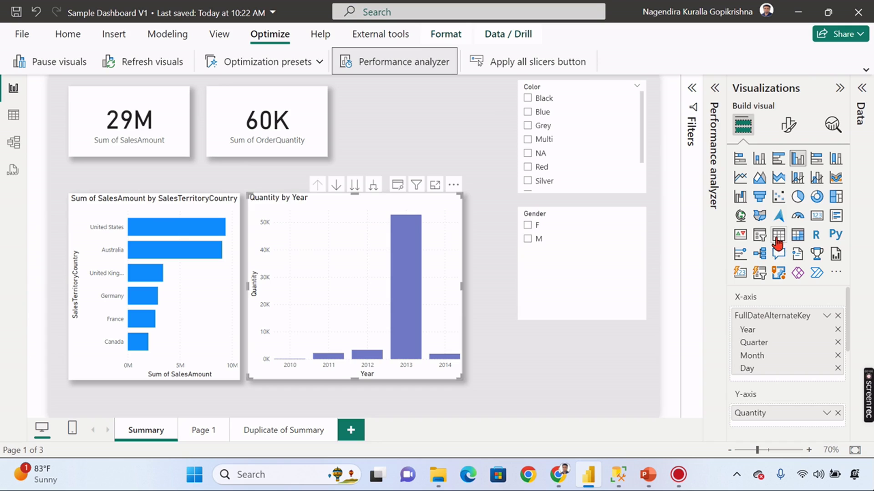
pyautogui.click(777, 236)
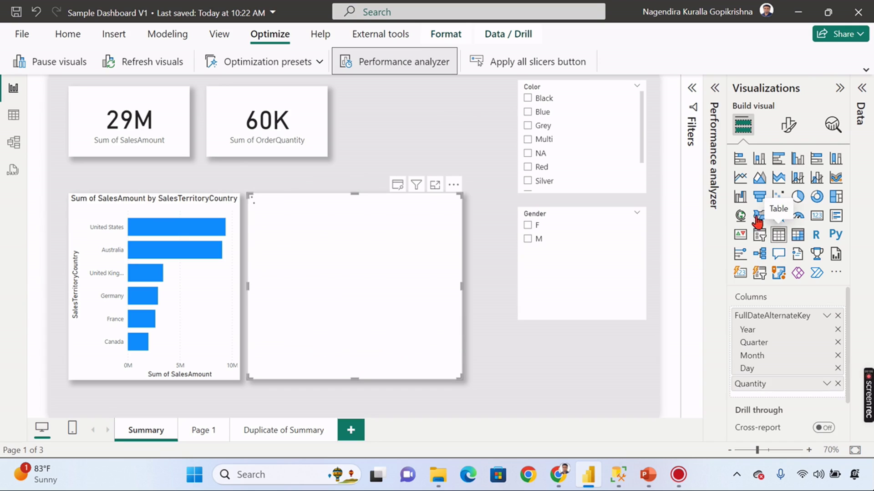
# Add DimCurrency CurrencyName and DimProduct Class columns to the table and widen it
pyautogui.click(862, 90)
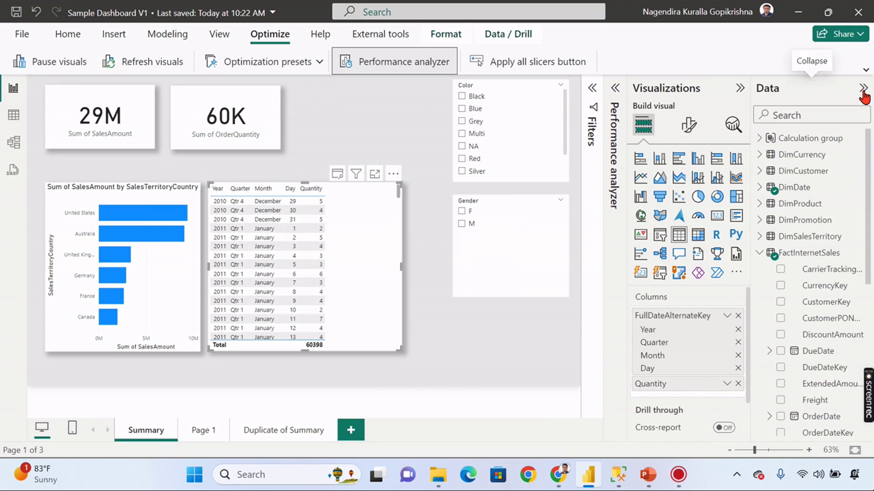
pyautogui.click(759, 156)
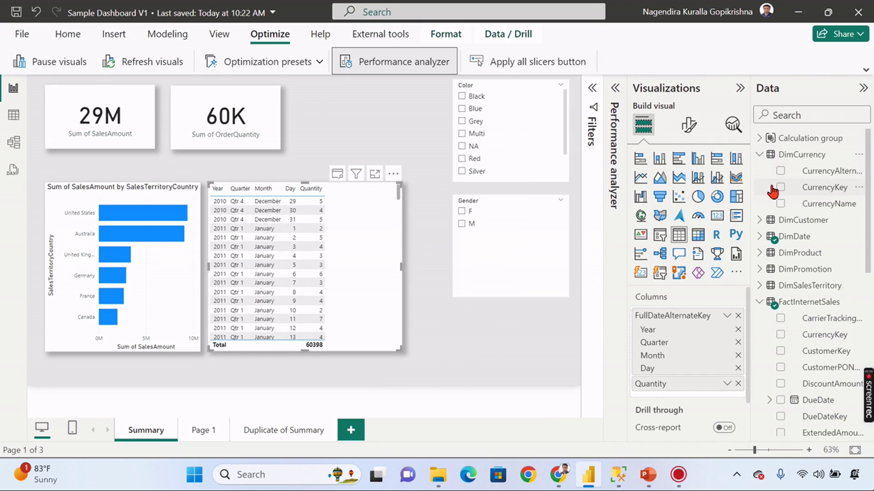
pyautogui.click(780, 204)
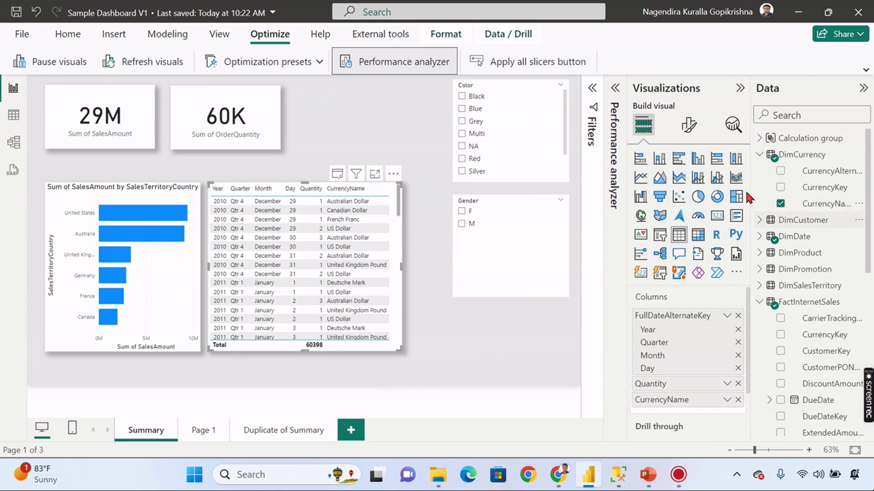
pyautogui.click(760, 270)
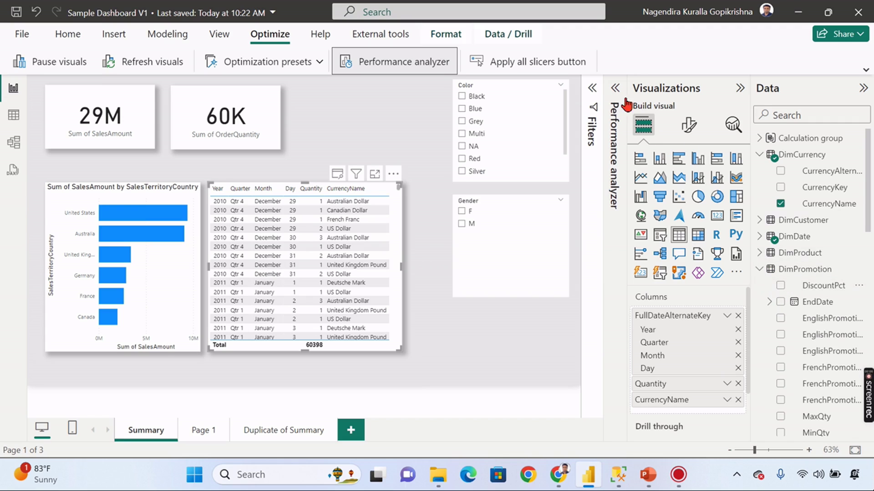
pyautogui.moveTo(799, 253)
pyautogui.click(762, 253)
pyautogui.click(780, 301)
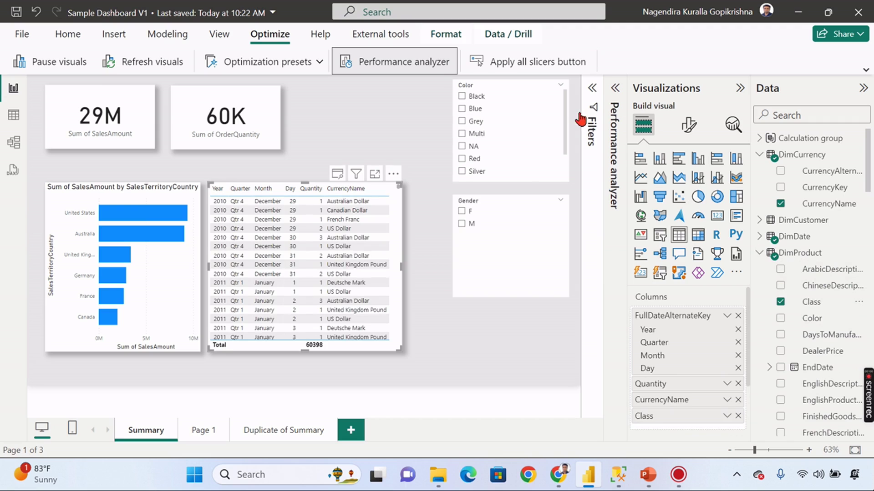
pyautogui.moveTo(401, 266); pyautogui.dragTo(445, 273)
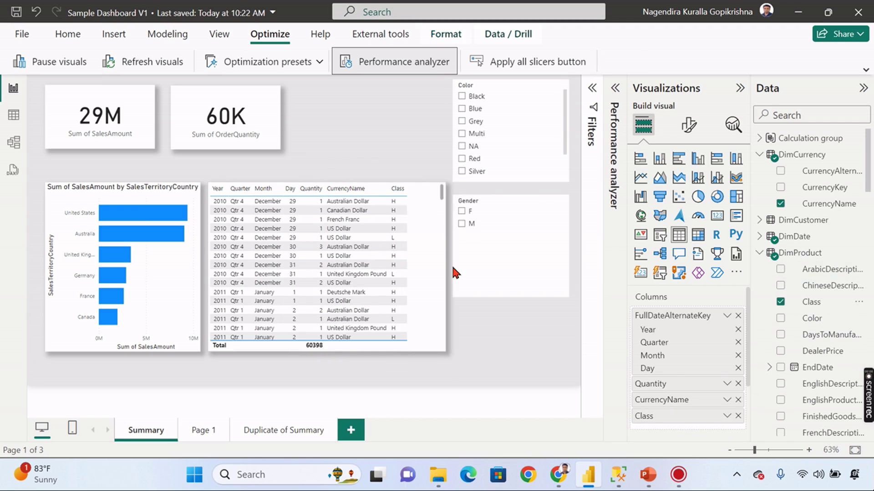
# Add Color as a table column and inspect its Table timing breakdown
pyautogui.click(614, 89)
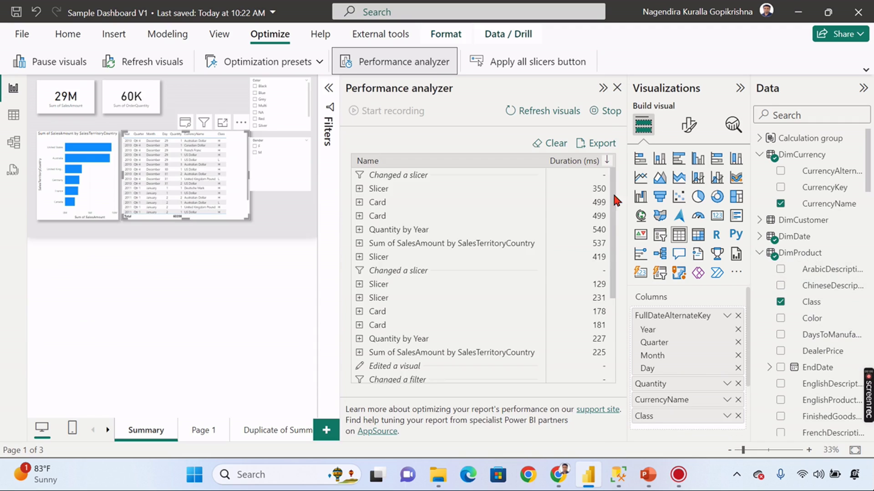
pyautogui.scroll(-3, 537, 302)
pyautogui.scroll(-2, 531, 335)
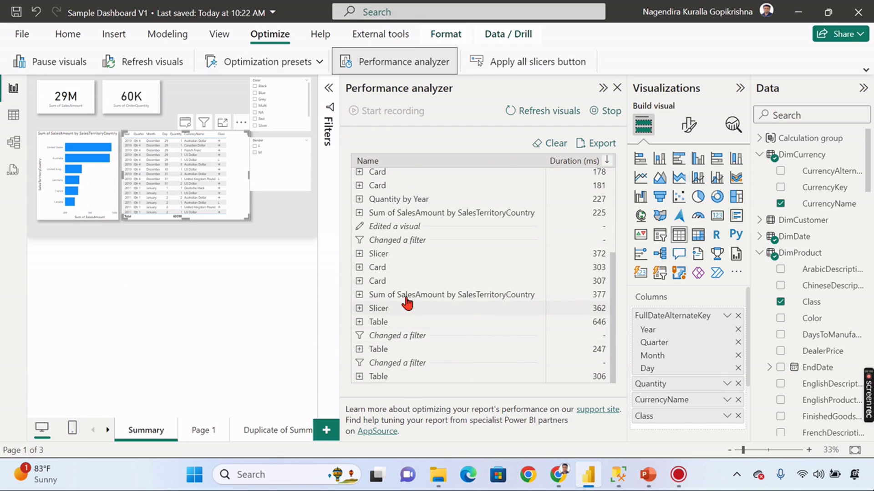
pyautogui.click(780, 318)
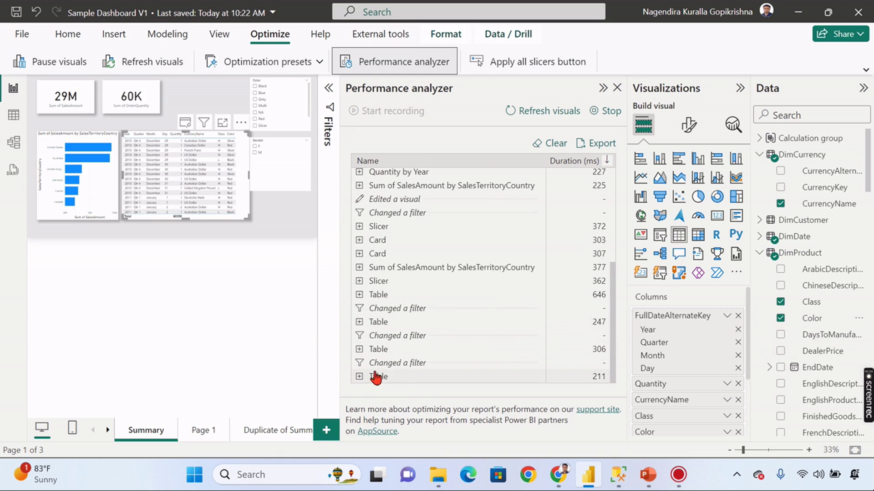
pyautogui.click(359, 376)
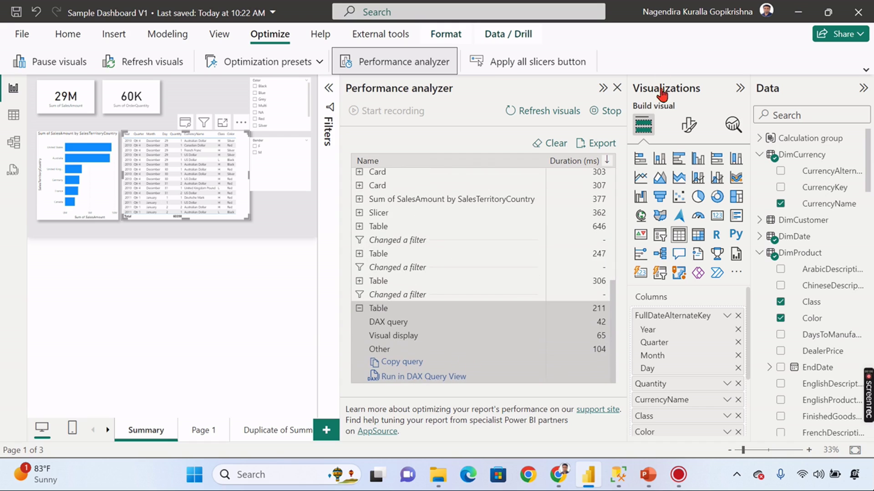
# Hide the side panes and narrow the Gender and Color slicers from their left edges
pyautogui.click(602, 89)
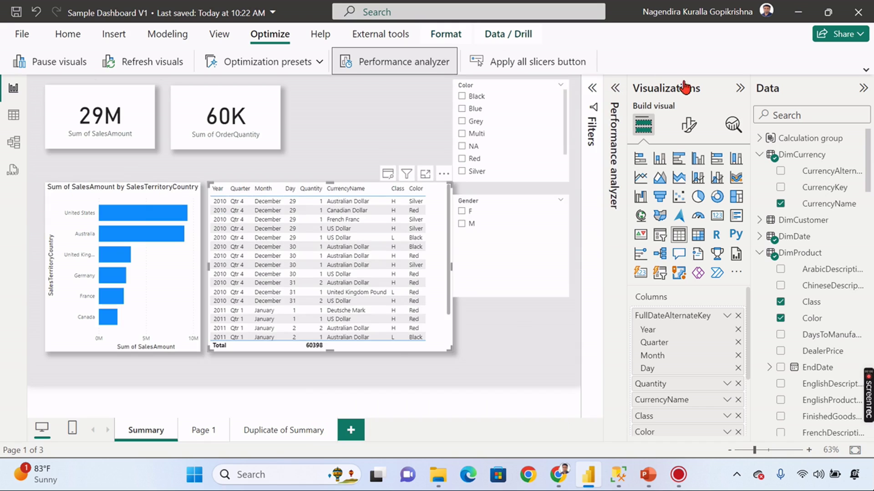
pyautogui.click(739, 89)
pyautogui.click(861, 89)
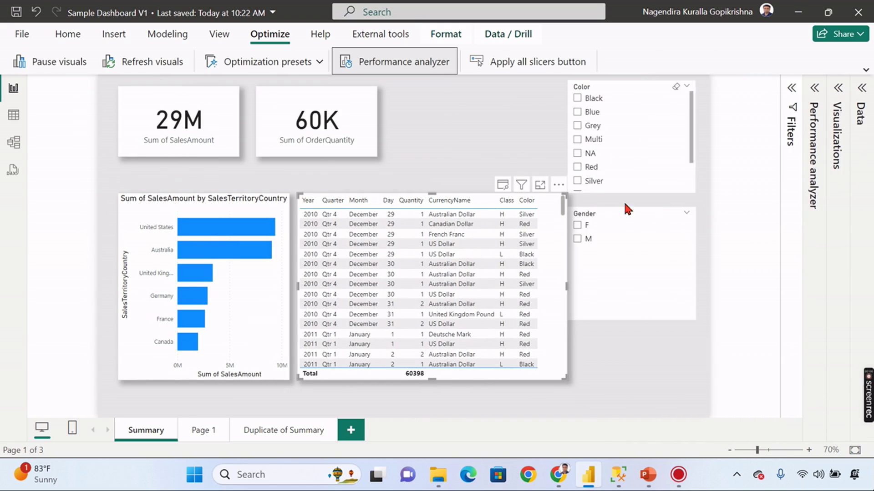
pyautogui.click(610, 209)
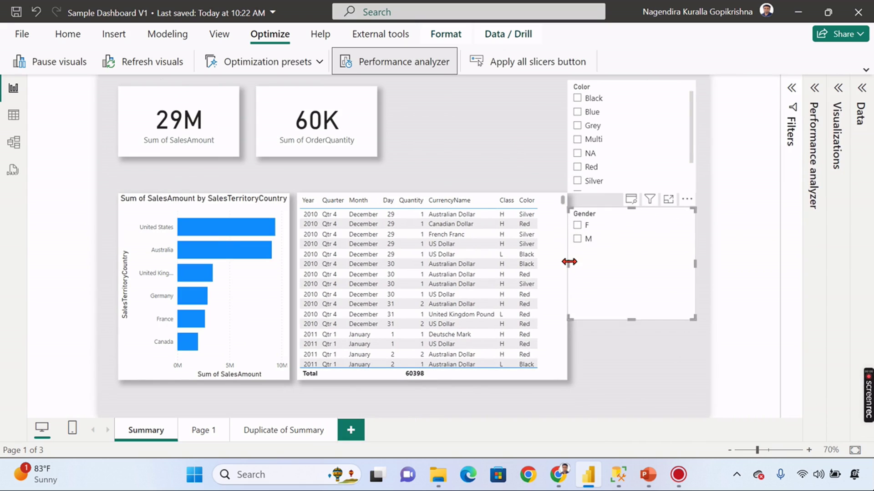
pyautogui.moveTo(569, 261); pyautogui.dragTo(591, 261)
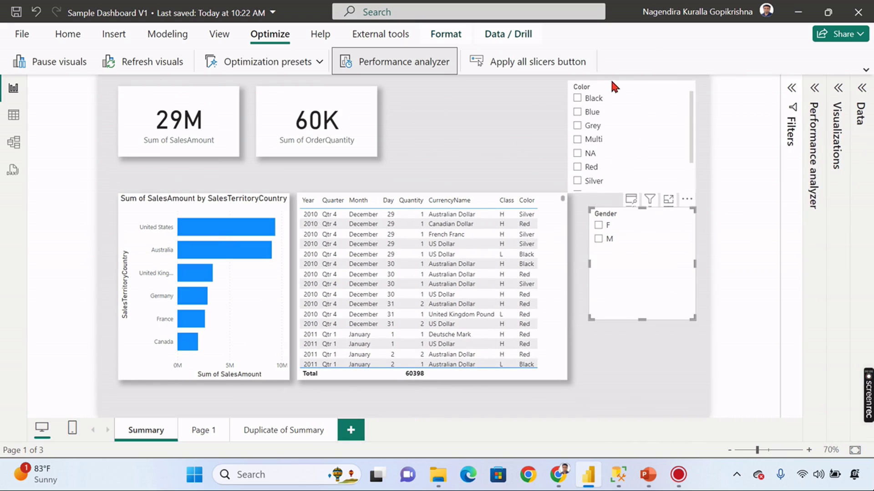
pyautogui.click(612, 86)
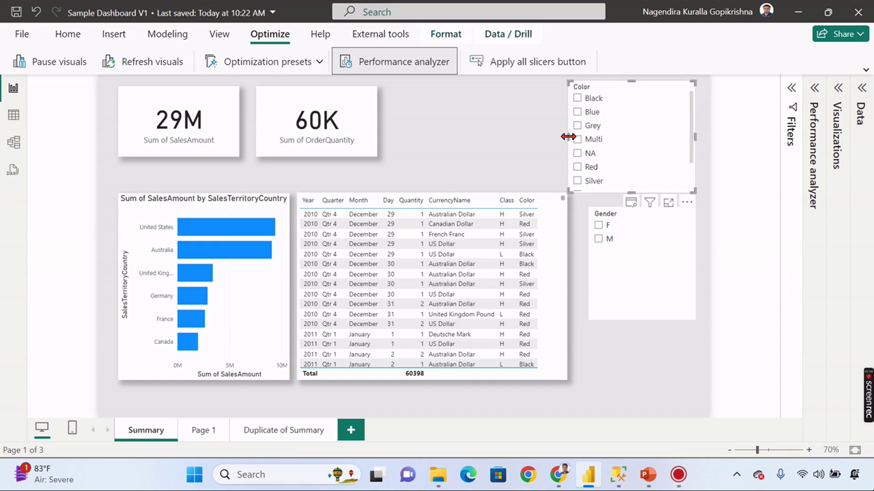
pyautogui.moveTo(568, 136); pyautogui.dragTo(589, 136)
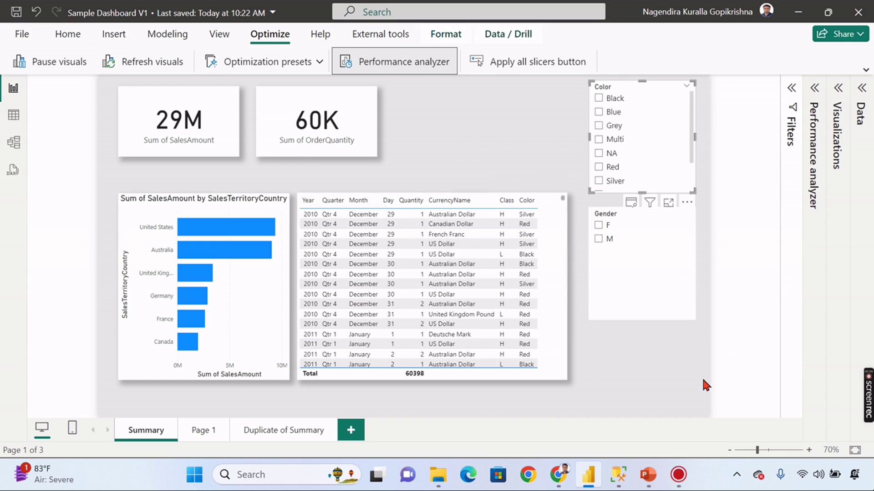
pyautogui.click(652, 389)
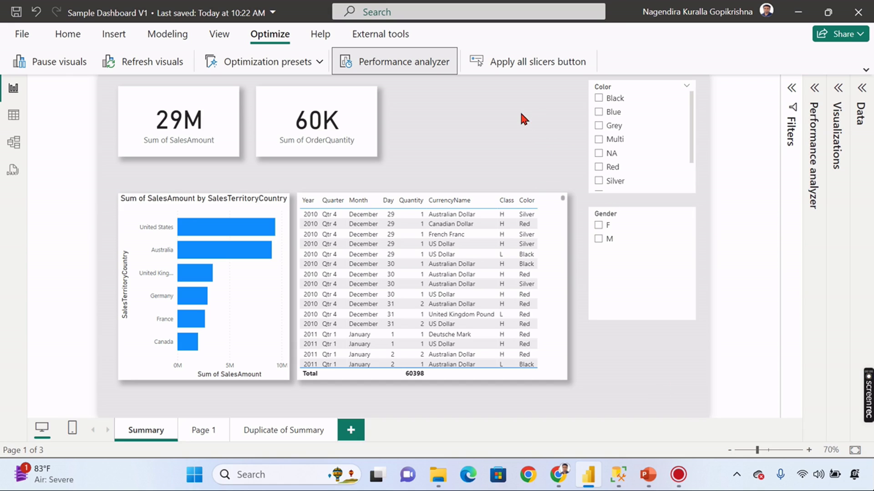
# Clear the timings, restart the performance recording, and pause visual queries
pyautogui.click(814, 88)
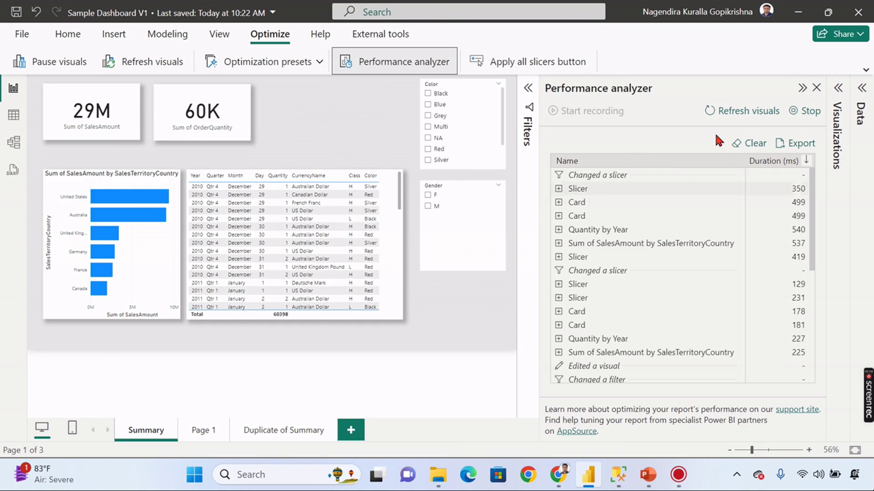
pyautogui.click(751, 148)
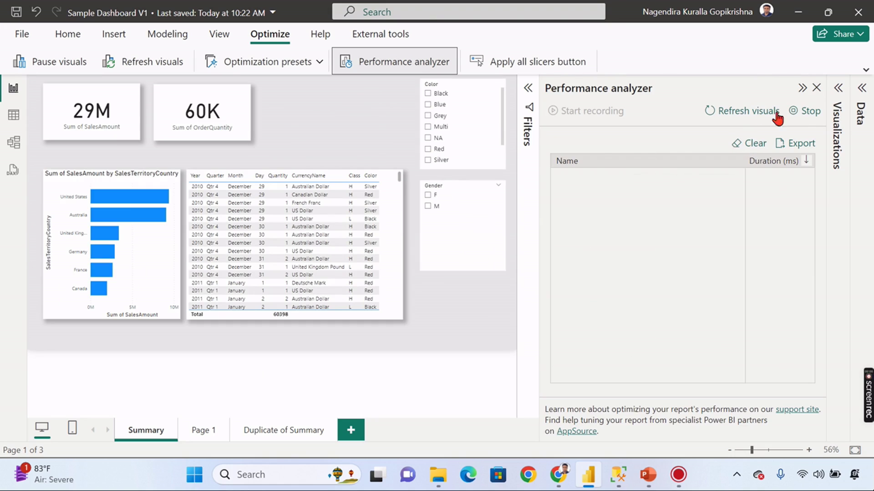
pyautogui.click(799, 111)
pyautogui.click(609, 113)
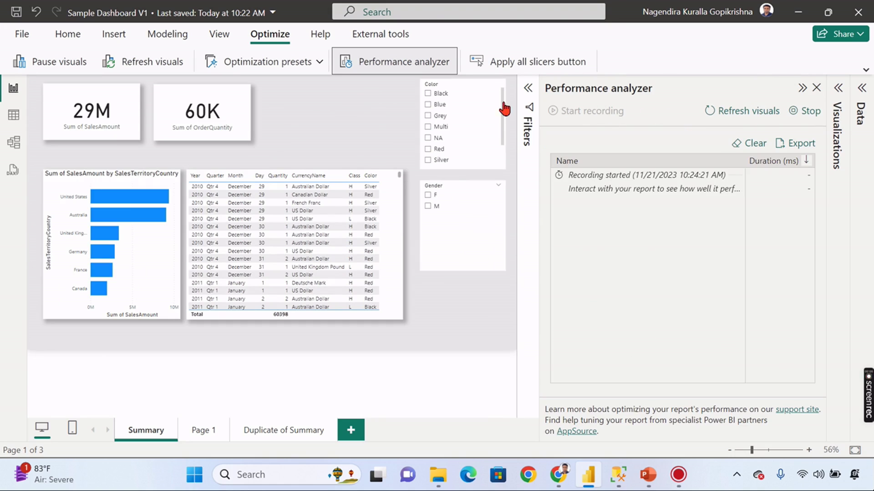
pyautogui.click(39, 63)
pyautogui.moveTo(390, 197)
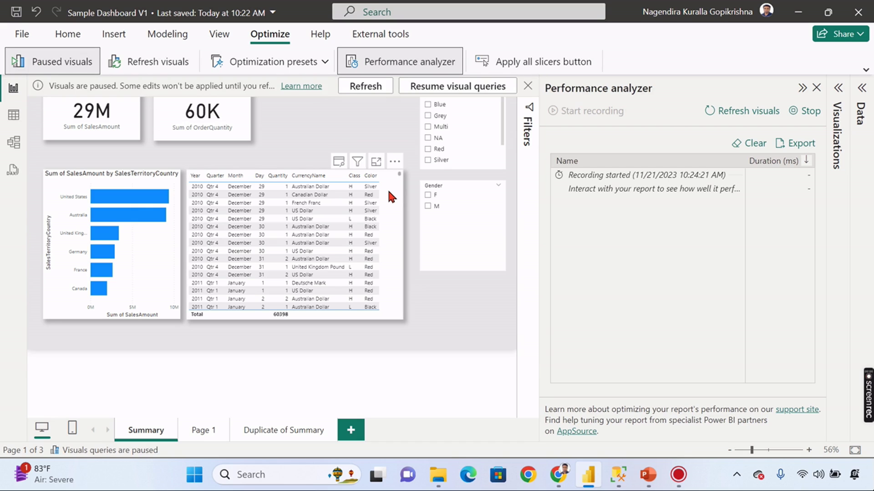
# Remove the Color and Class columns from the table visual
pyautogui.click(389, 235)
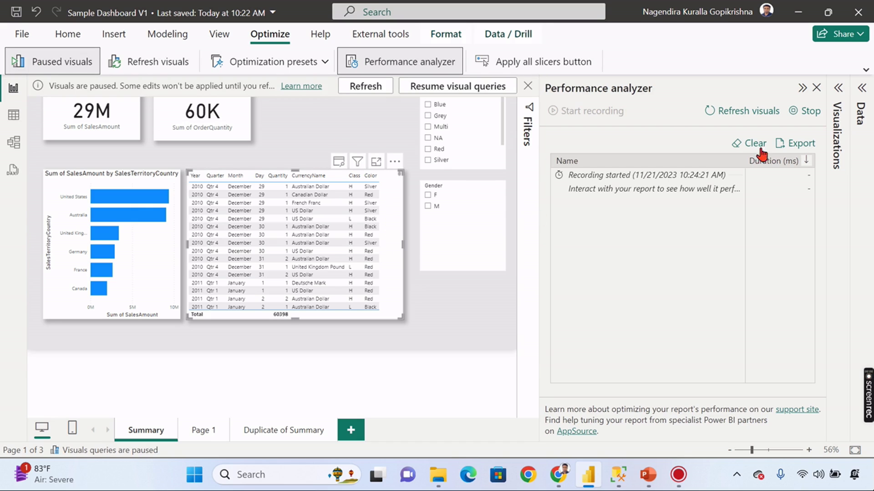
pyautogui.click(860, 92)
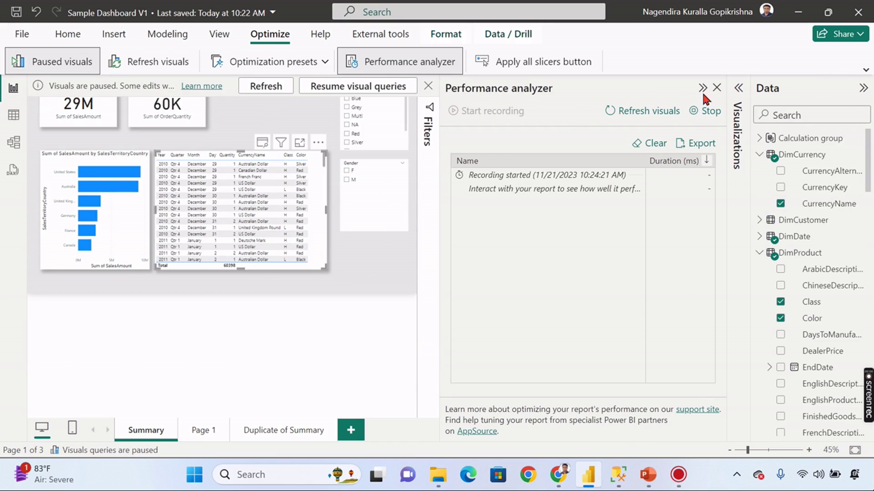
pyautogui.click(739, 88)
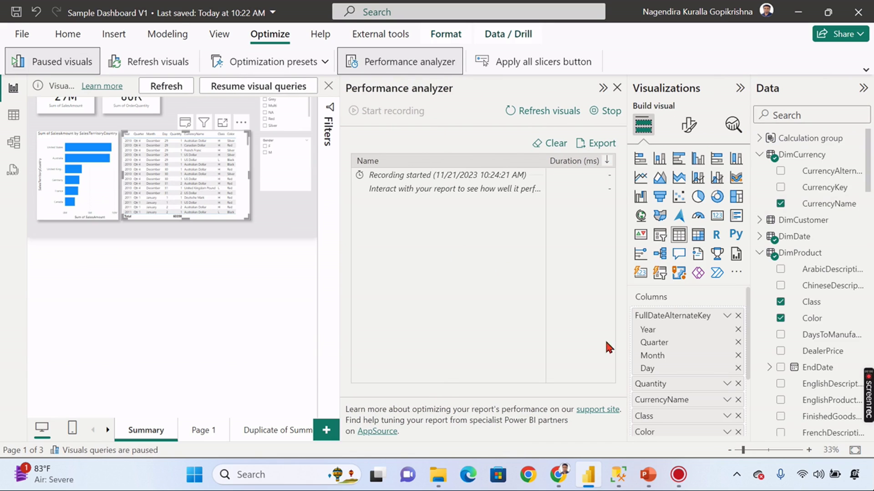
pyautogui.scroll(-3, 726, 389)
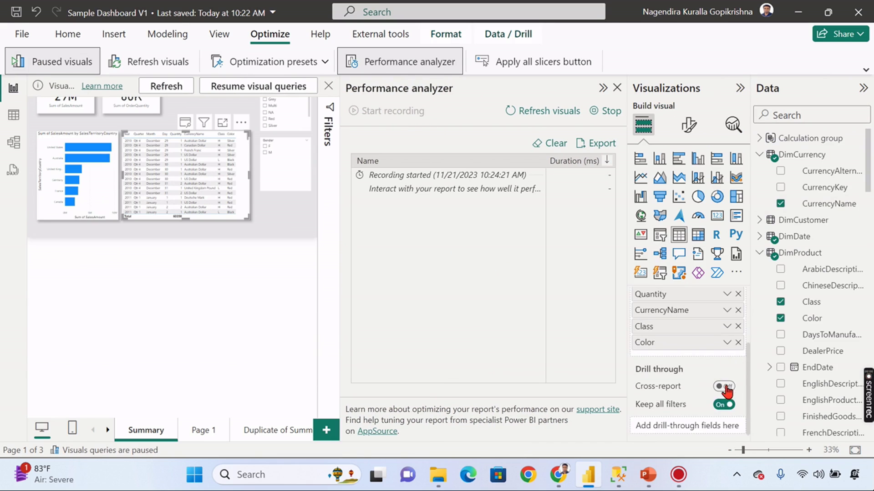
pyautogui.click(738, 342)
pyautogui.click(737, 343)
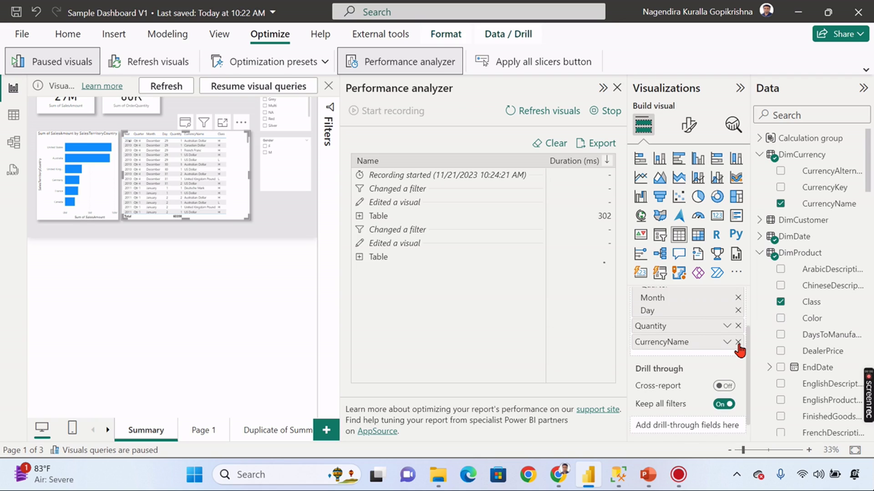
pyautogui.click(359, 259)
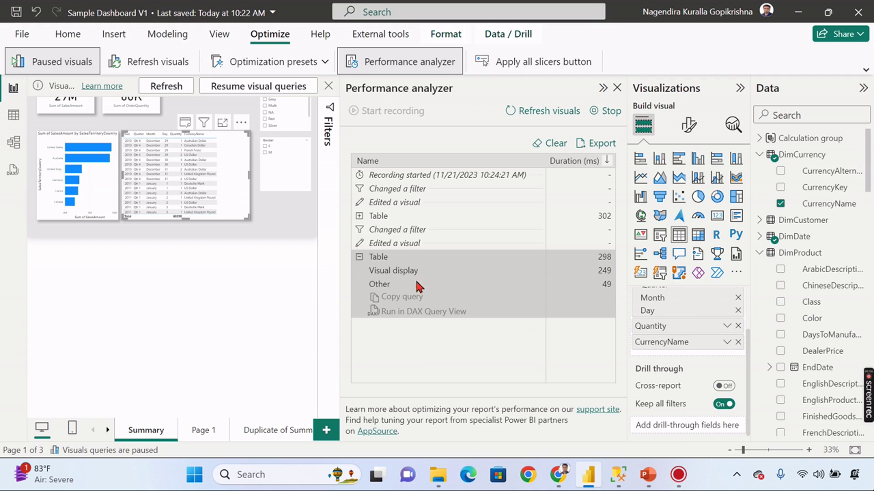
pyautogui.click(739, 89)
# Highlight United States and move the 60K and 29M cards slightly lower
pyautogui.click(703, 91)
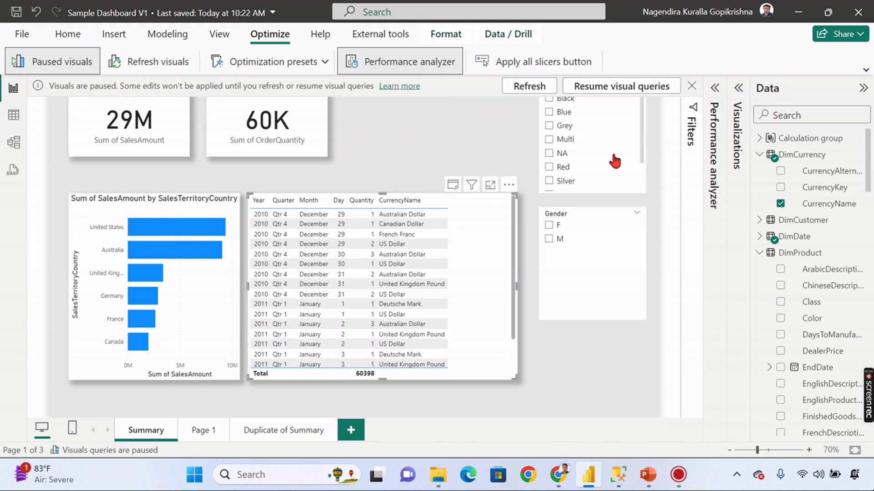
pyautogui.click(191, 235)
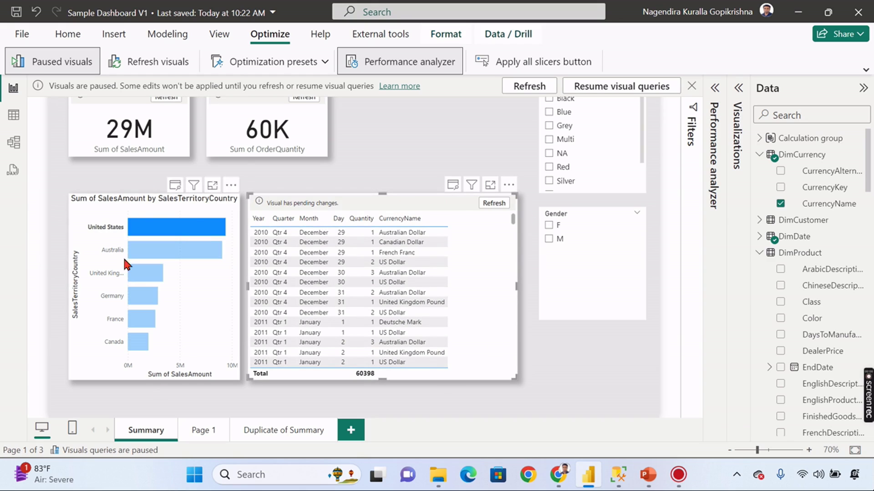
pyautogui.moveTo(267, 127)
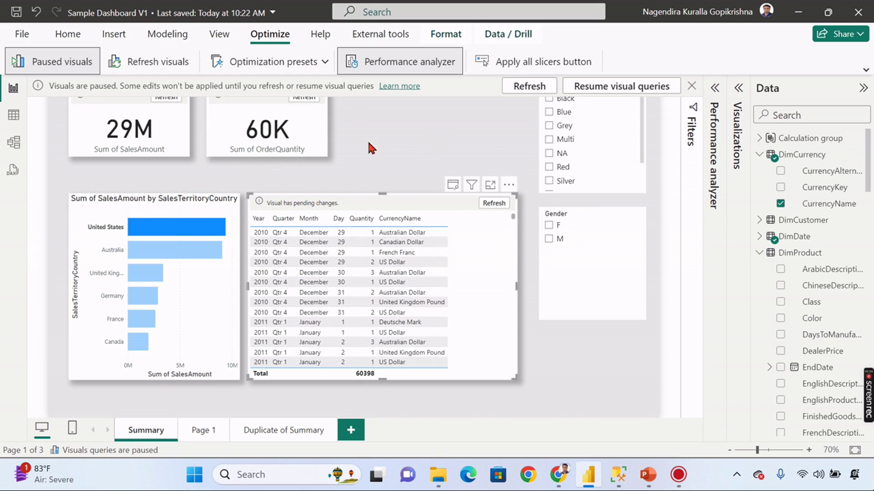
pyautogui.moveTo(309, 130); pyautogui.dragTo(316, 157)
pyautogui.moveTo(140, 131); pyautogui.dragTo(155, 145)
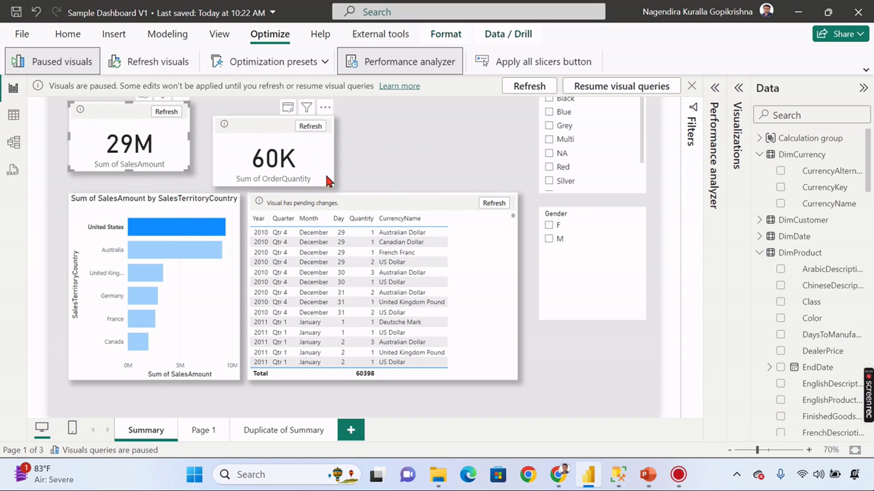
pyautogui.moveTo(591, 233)
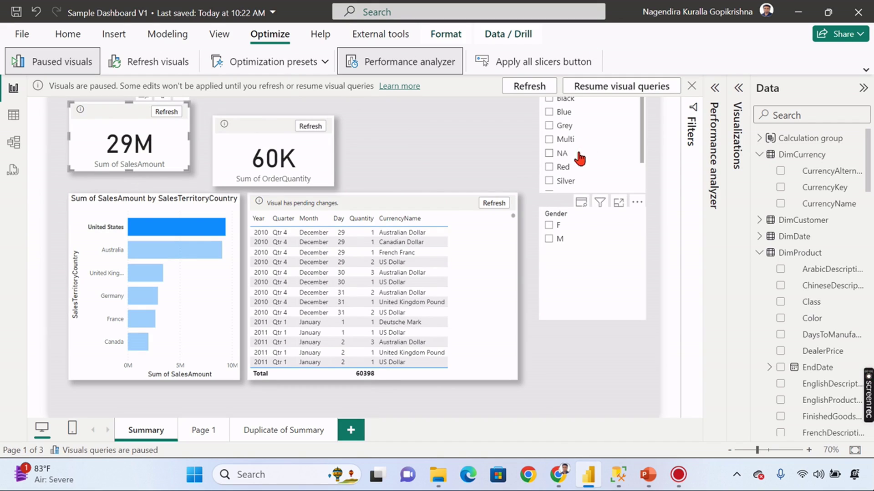
# Filter the slicers to Red and gender M, then show the new timings
pyautogui.click(558, 168)
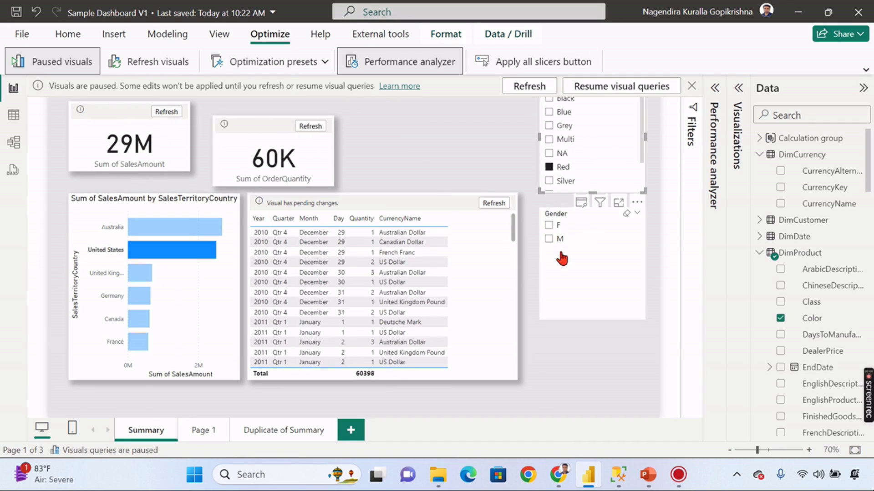
pyautogui.click(562, 240)
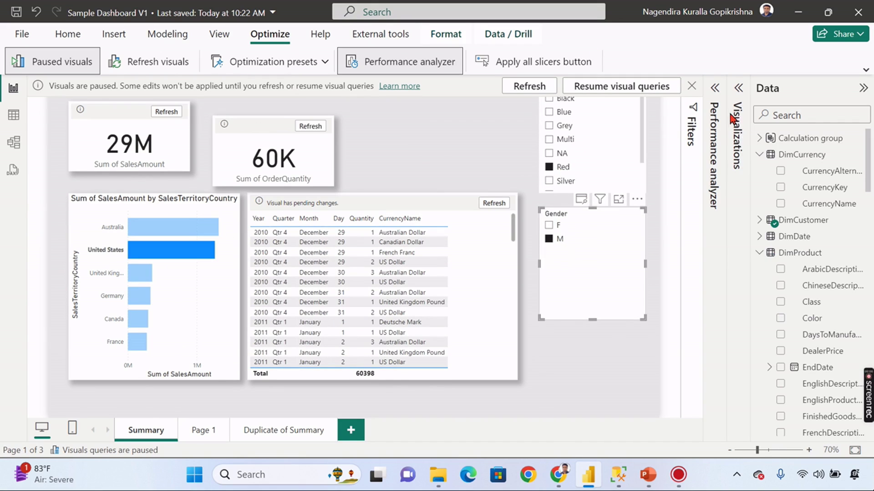
pyautogui.click(714, 87)
pyautogui.scroll(-3, 647, 302)
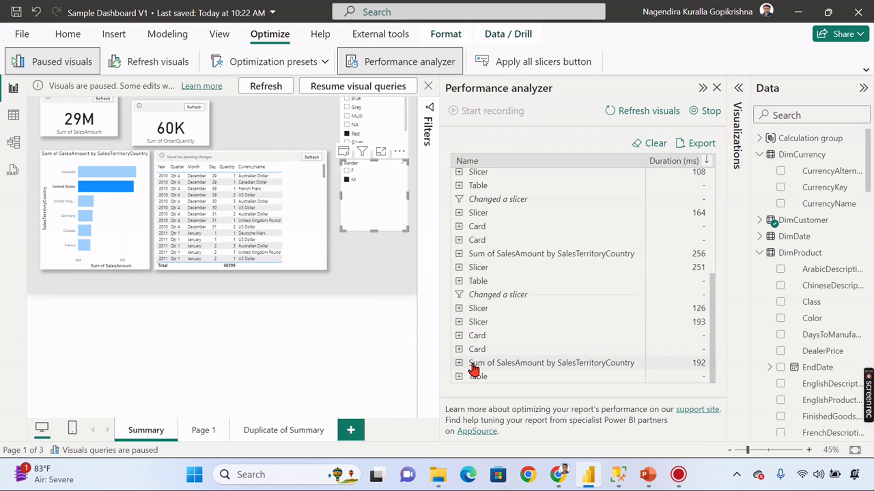
# Expand the bottom Table timing entry, then collapse the Performance analyzer and Data panes
pyautogui.click(546, 377)
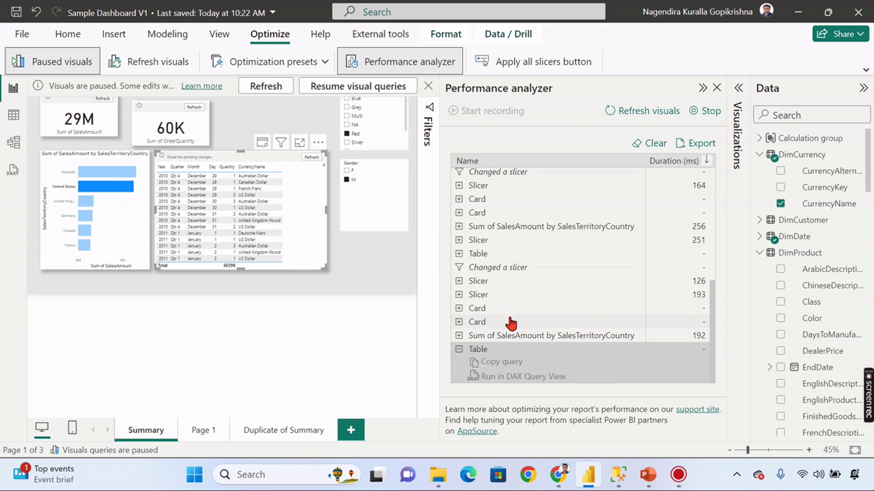
pyautogui.scroll(3, 522, 264)
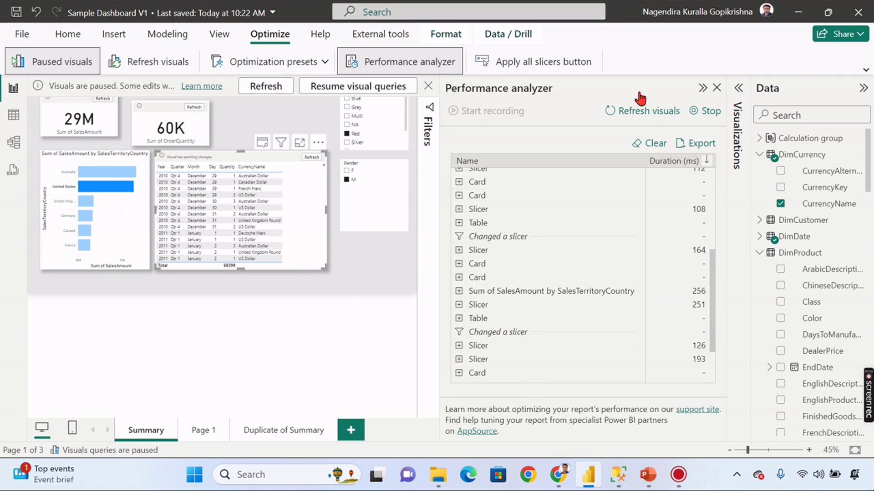
pyautogui.click(702, 88)
pyautogui.click(863, 88)
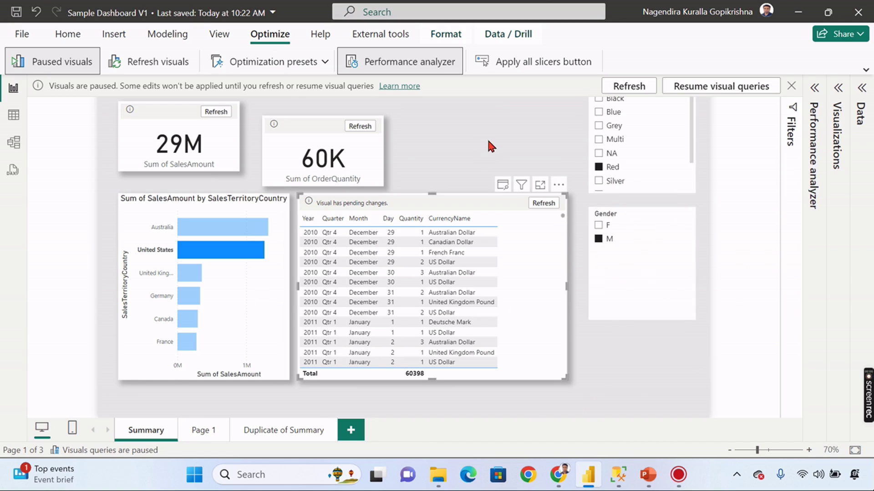
pyautogui.moveTo(215, 112)
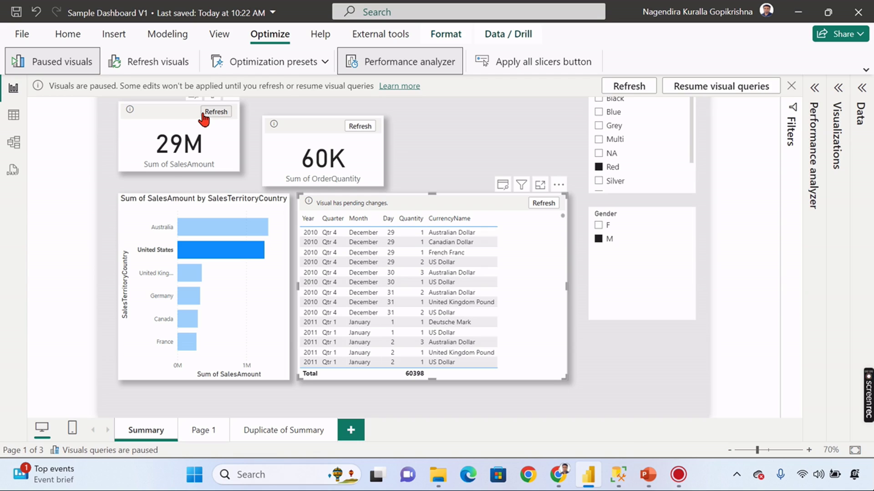
# Refresh the SalesAmount card, resume visual queries, and refresh all visuals
pyautogui.click(203, 119)
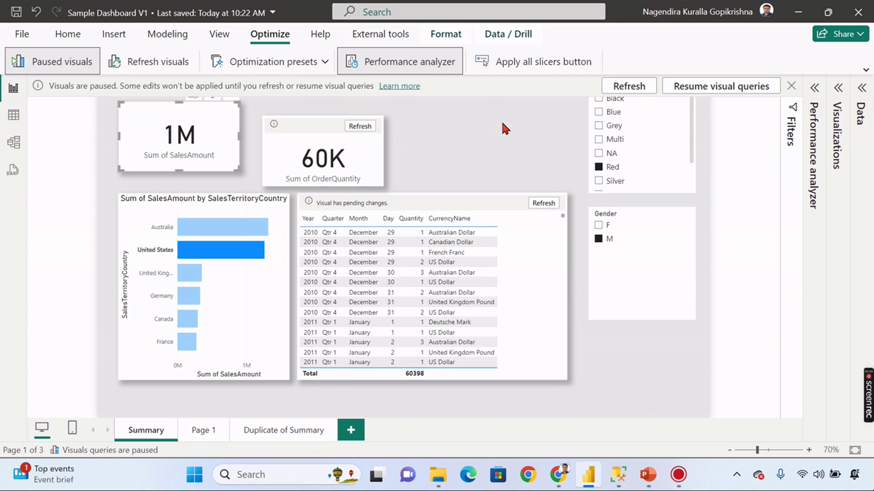
pyautogui.click(708, 90)
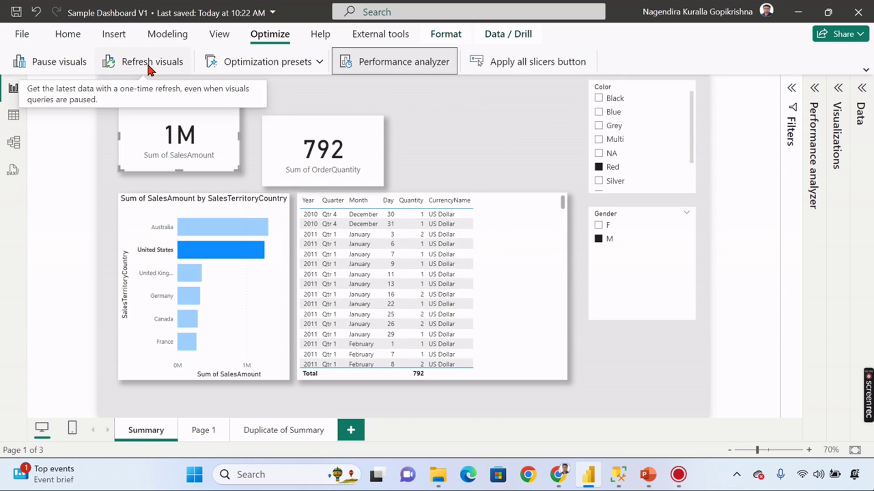
pyautogui.click(133, 61)
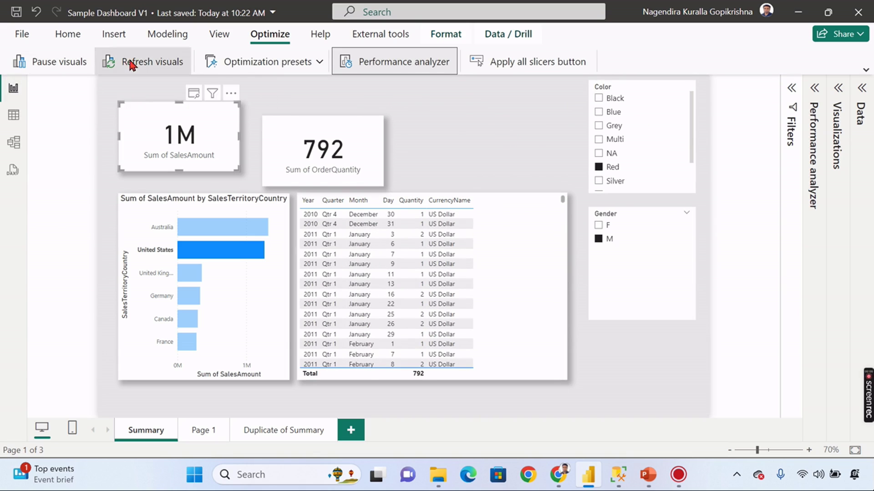
pyautogui.moveTo(642, 266)
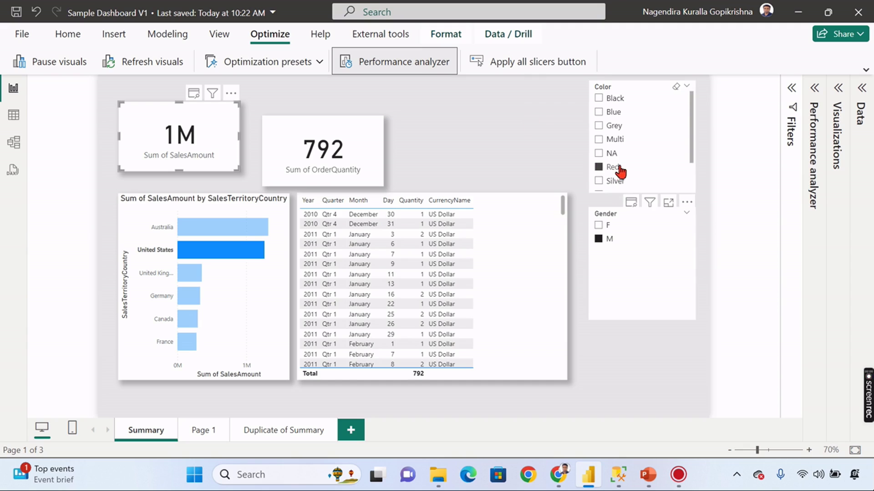
# Clear the Red, M and United States selections, nudge the 60K card up, show Data pane
pyautogui.hotkey('ctrl', 'z')
pyautogui.click(604, 239)
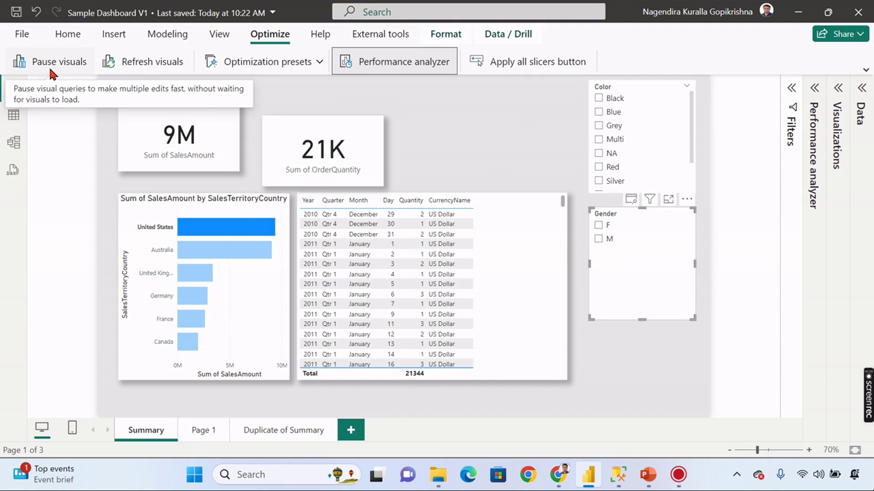
pyautogui.moveTo(322, 149)
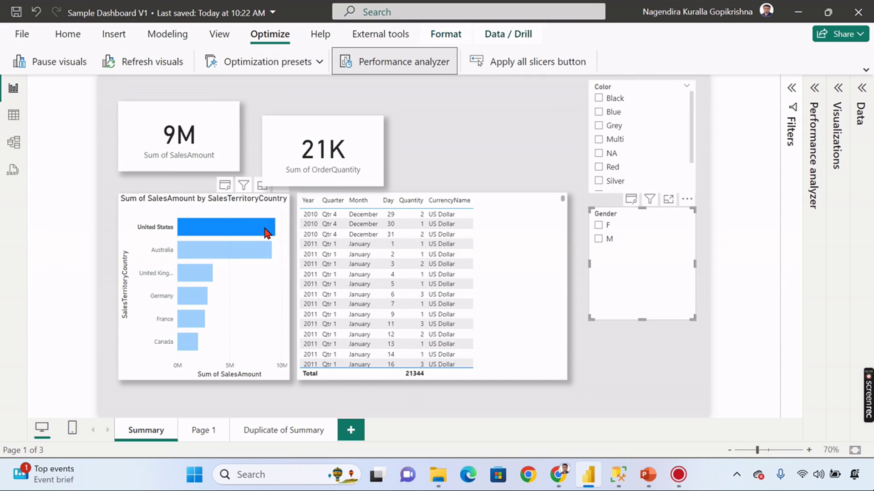
pyautogui.click(265, 233)
pyautogui.click(519, 129)
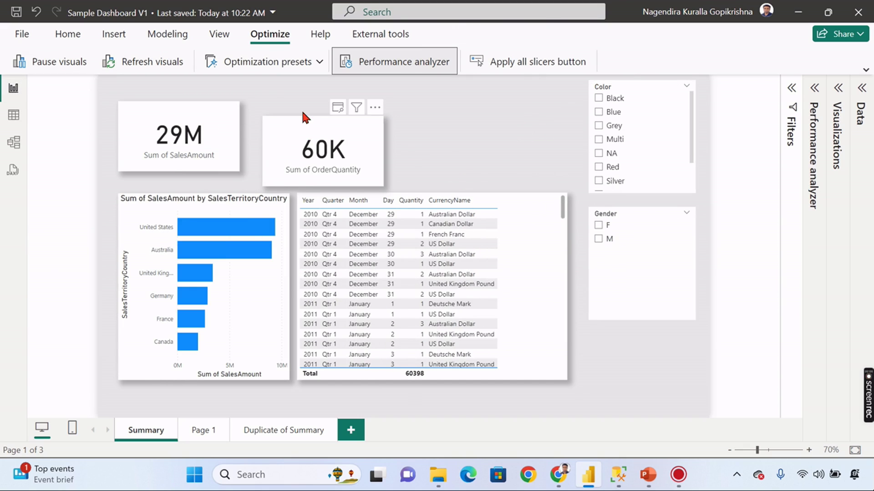
pyautogui.moveTo(303, 118); pyautogui.dragTo(300, 96)
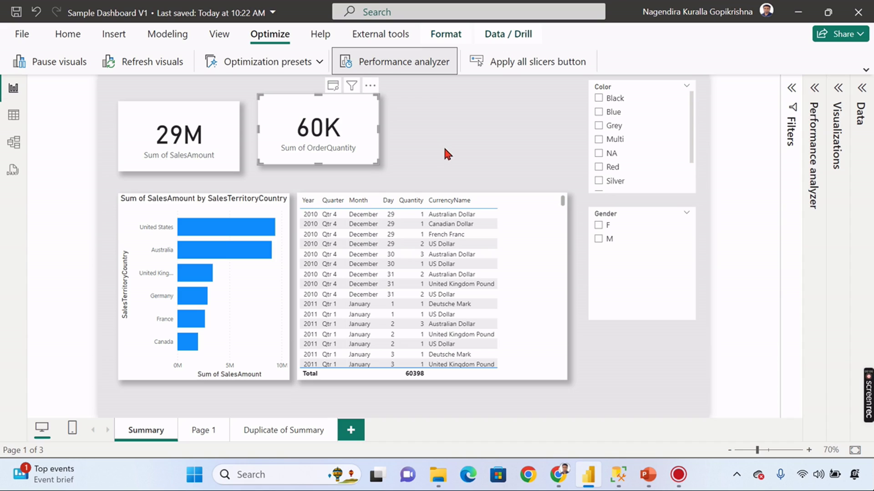
pyautogui.click(863, 89)
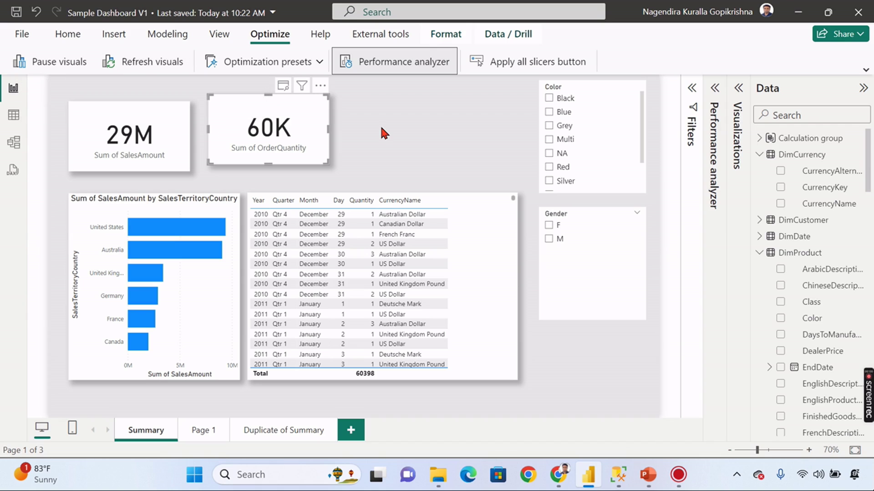
# Review the Optimization presets dropdown and close it without changes
pyautogui.click(413, 134)
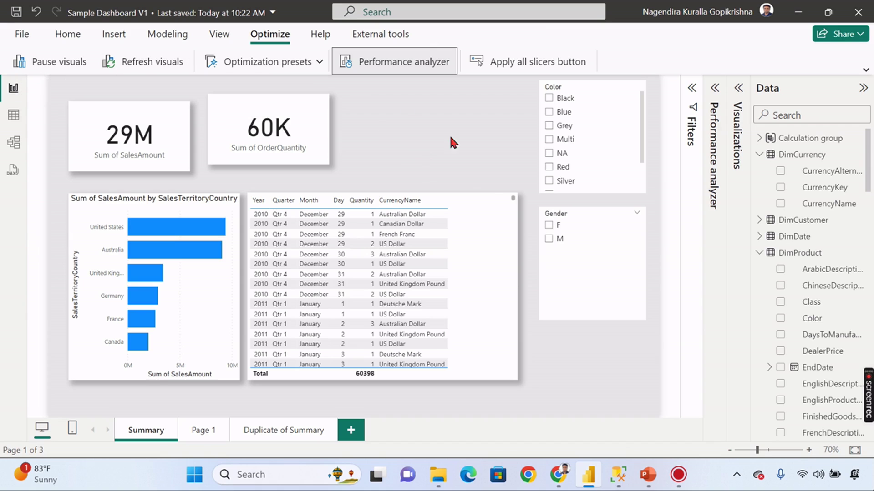
pyautogui.click(323, 60)
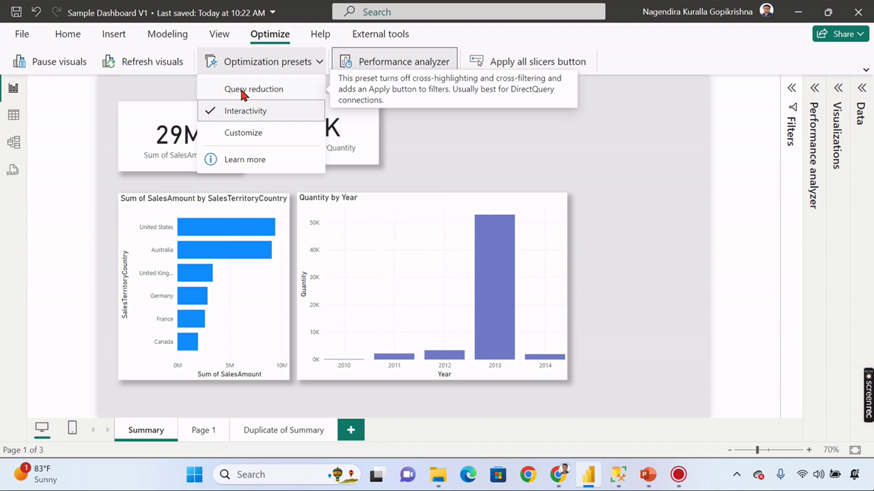
pyautogui.click(464, 136)
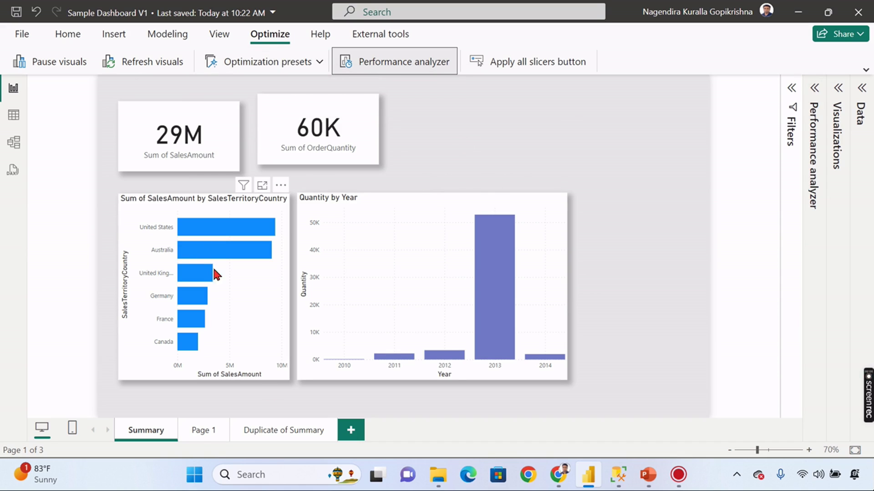
# Record Performance analyzer timings while cross-highlighting United States, Australia, UK, Germany, France, Canada, then Australia
pyautogui.click(814, 94)
pyautogui.click(569, 114)
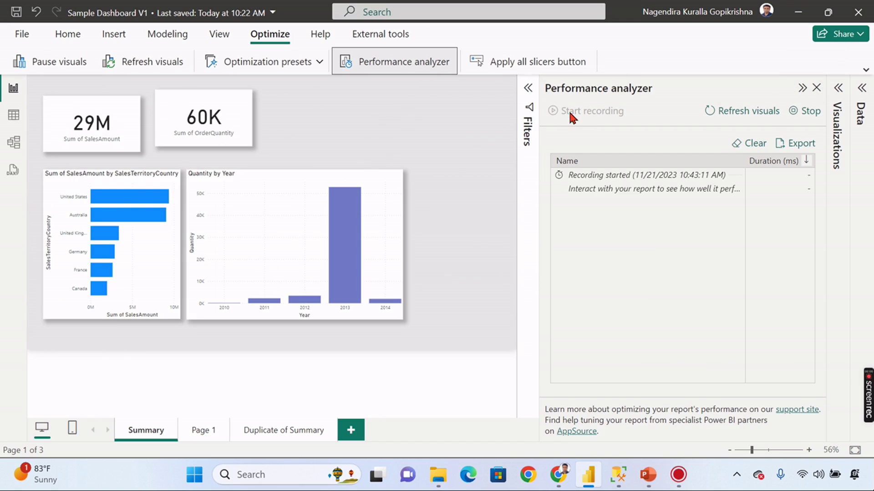
pyautogui.click(146, 198)
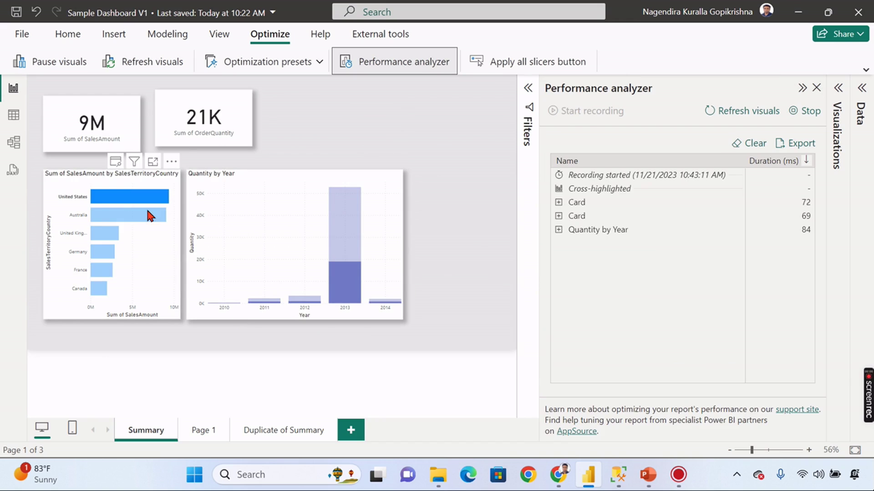
pyautogui.click(148, 215)
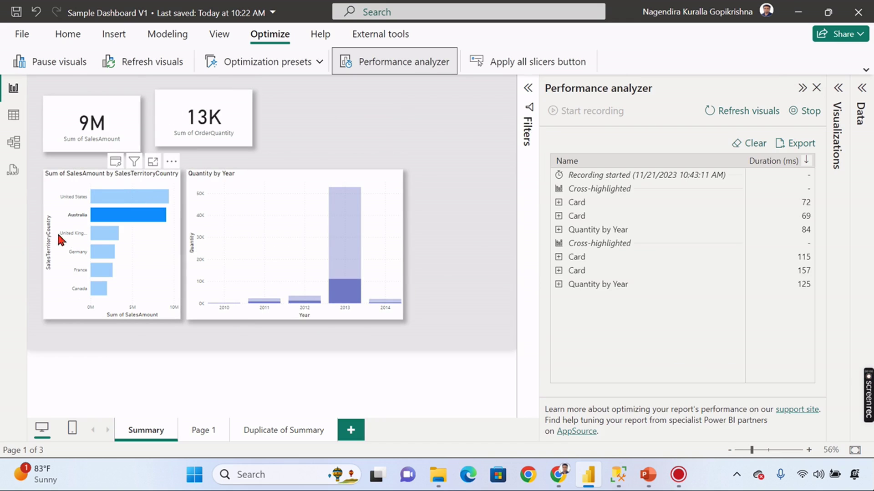
pyautogui.click(105, 232)
pyautogui.click(101, 252)
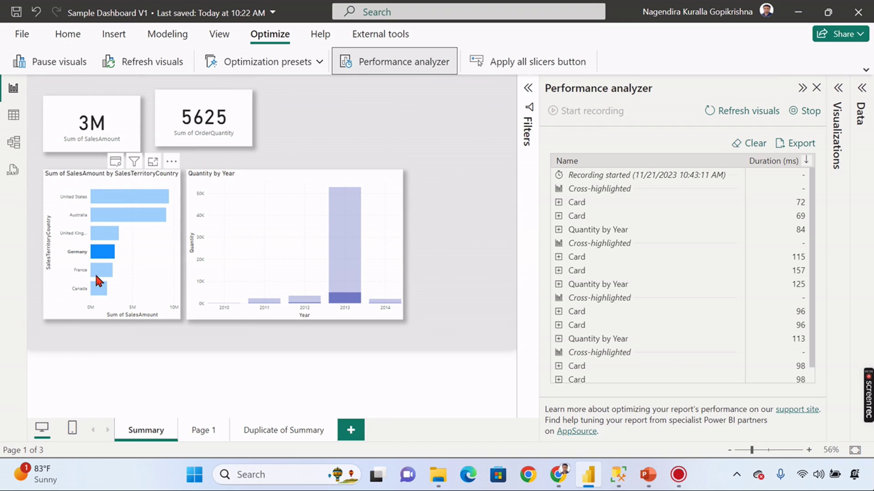
pyautogui.click(96, 276)
pyautogui.click(97, 289)
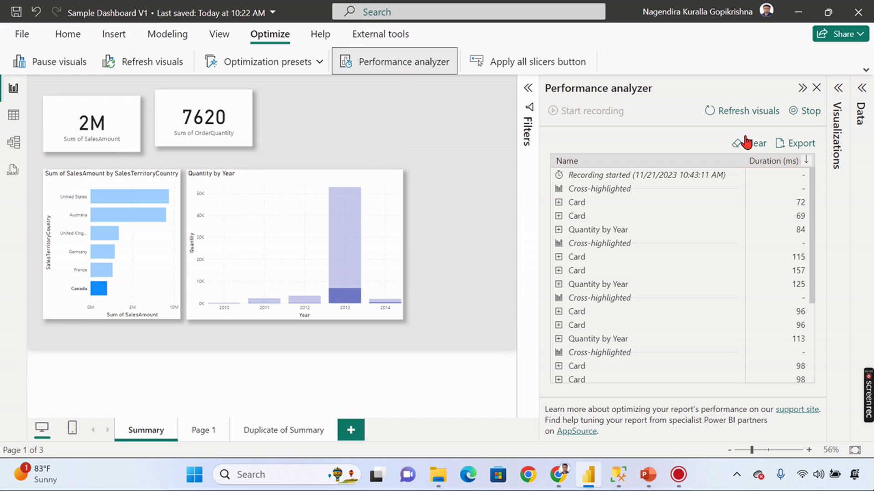
pyautogui.click(144, 217)
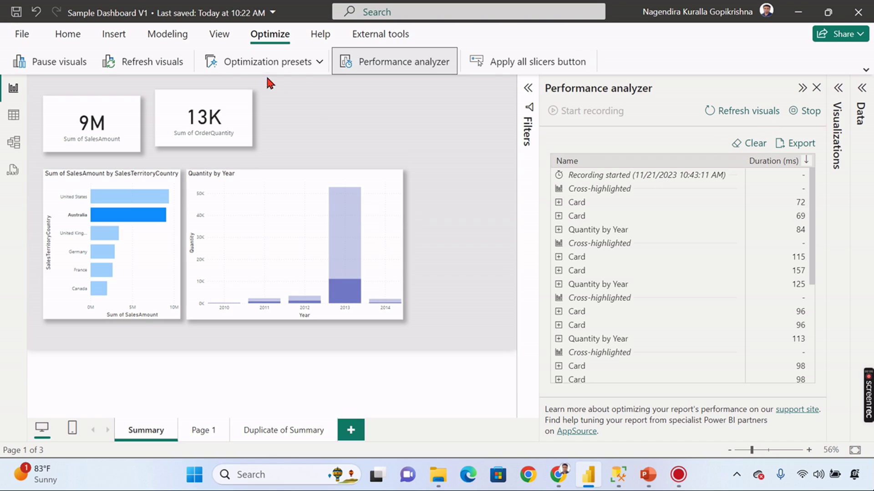
# Apply the Query reduction optimization preset and dismiss its notice
pyautogui.click(318, 62)
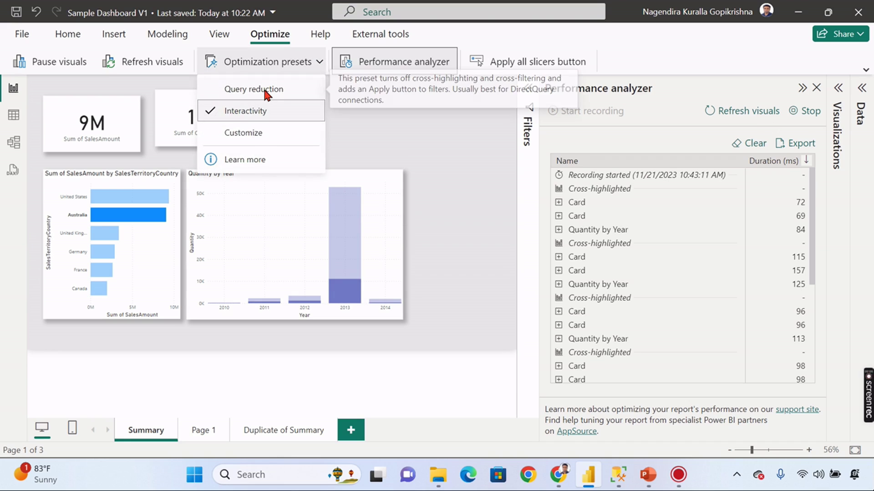
pyautogui.moveTo(253, 89)
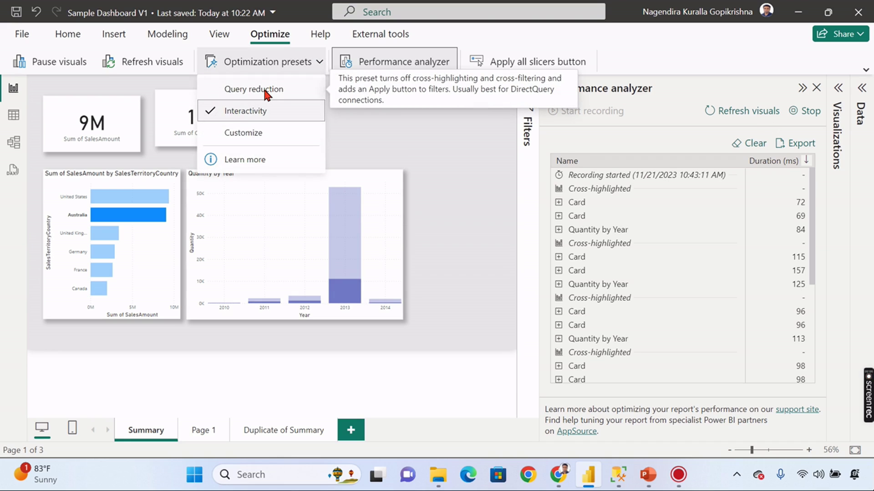
pyautogui.click(263, 88)
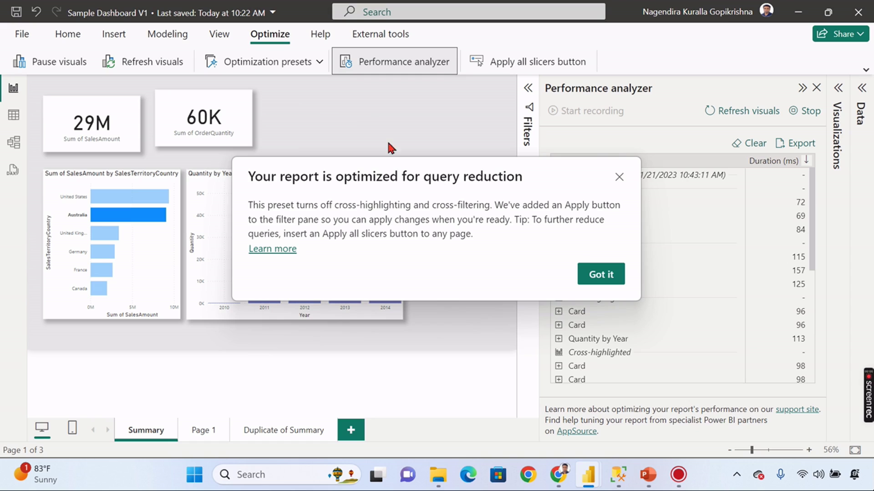
pyautogui.click(600, 274)
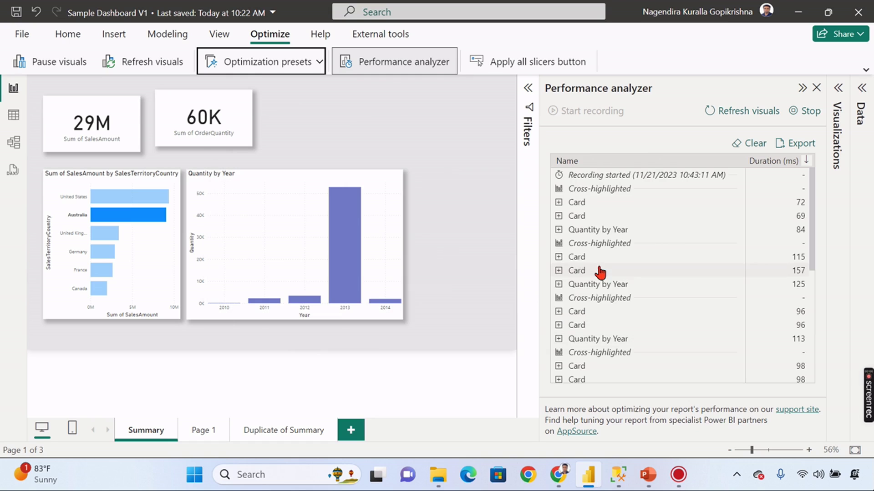
# Clear the performance log, expand the Filters pane and collapse Performance analyzer
pyautogui.click(750, 147)
pyautogui.click(528, 89)
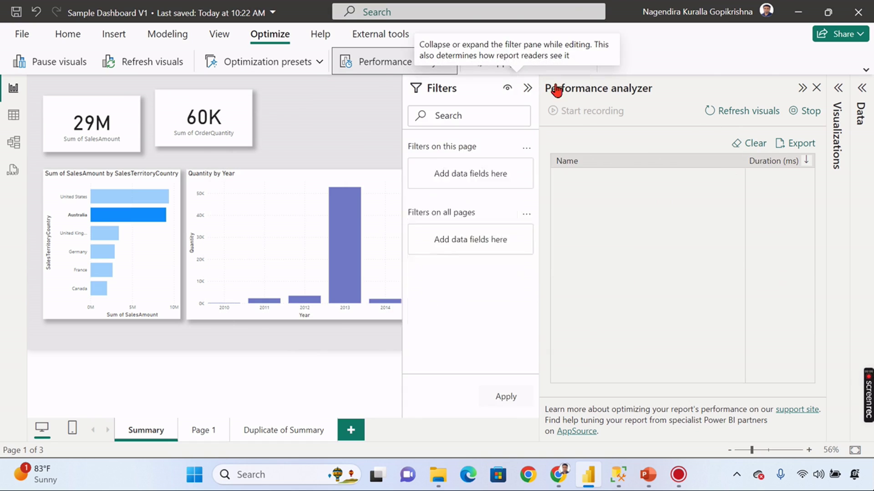
pyautogui.click(800, 89)
pyautogui.scroll(-2, 685, 253)
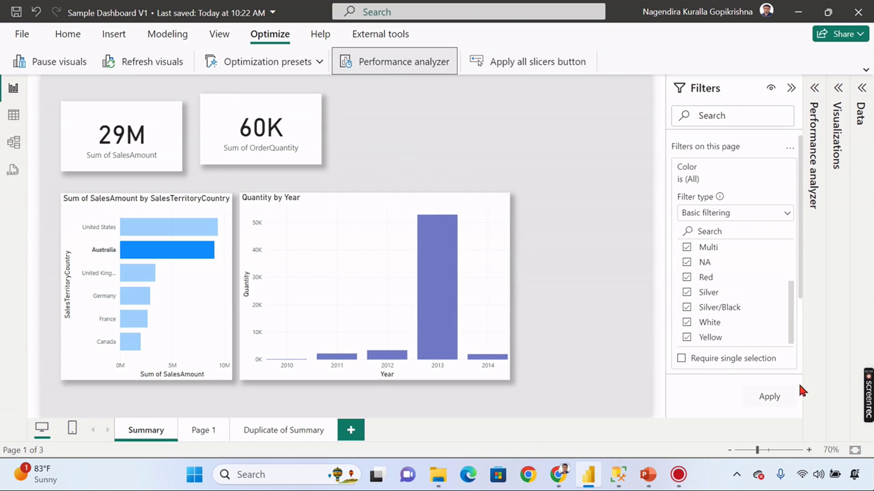
# Apply the Interactivity preset, then switch back to the Query reduction preset
pyautogui.click(305, 65)
pyautogui.click(249, 113)
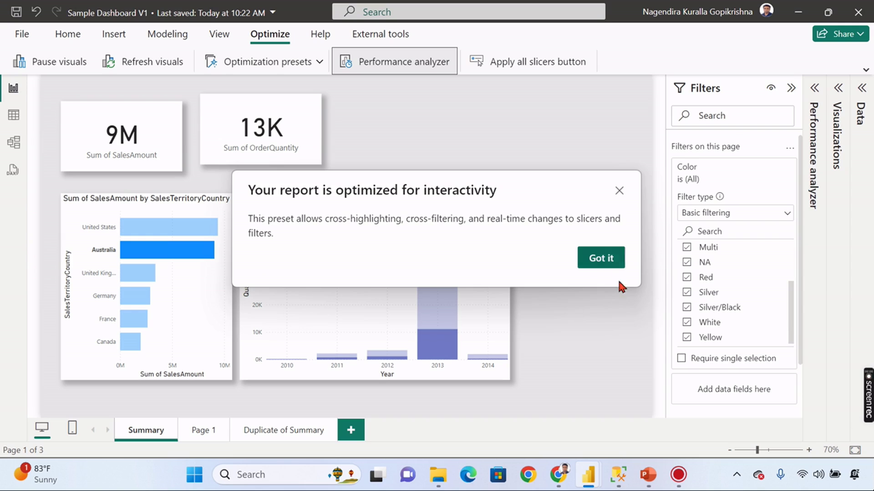
pyautogui.click(616, 259)
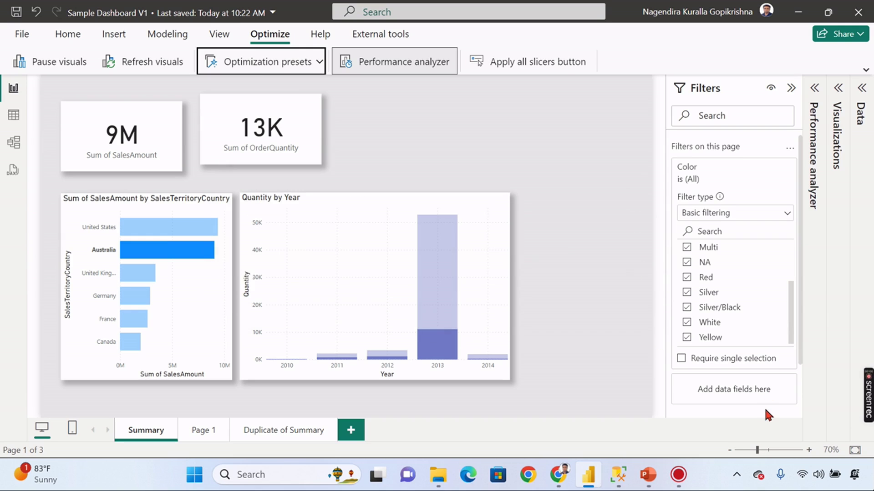
pyautogui.scroll(-2, 763, 406)
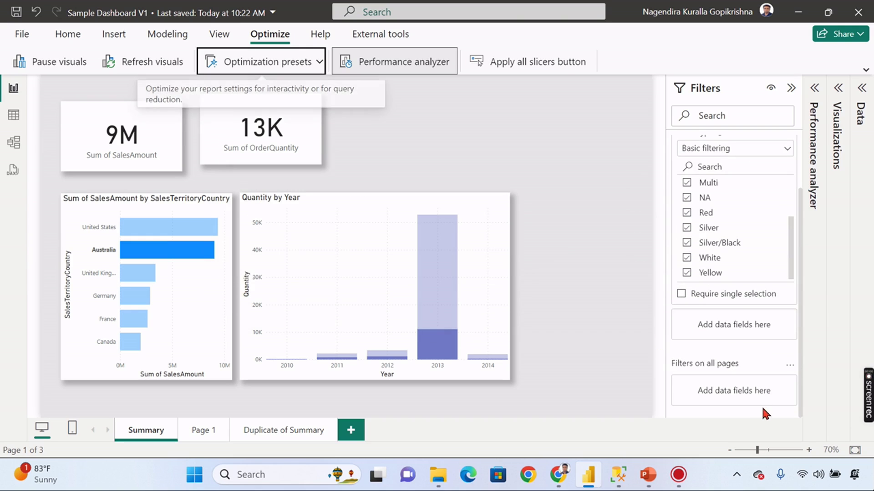
pyautogui.click(309, 62)
pyautogui.click(280, 93)
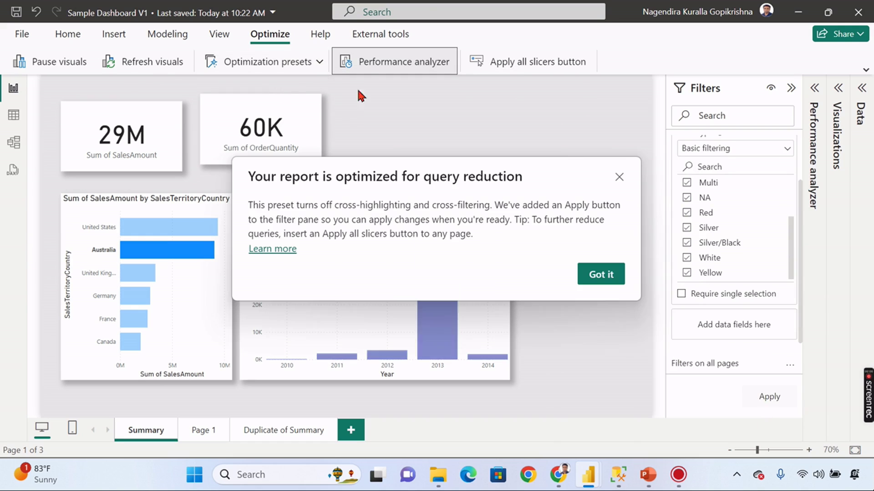
pyautogui.click(601, 275)
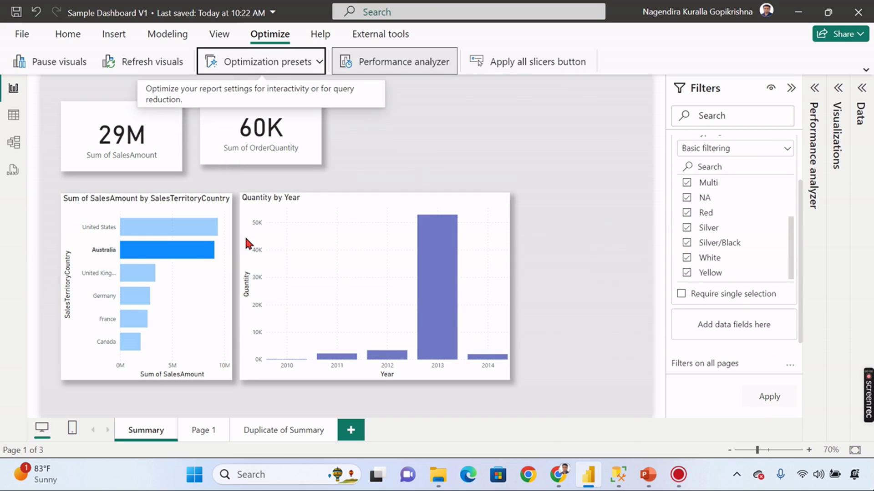
# Select the United States, Australia and United Kingdom bars to confirm the cards stay unfiltered
pyautogui.click(130, 250)
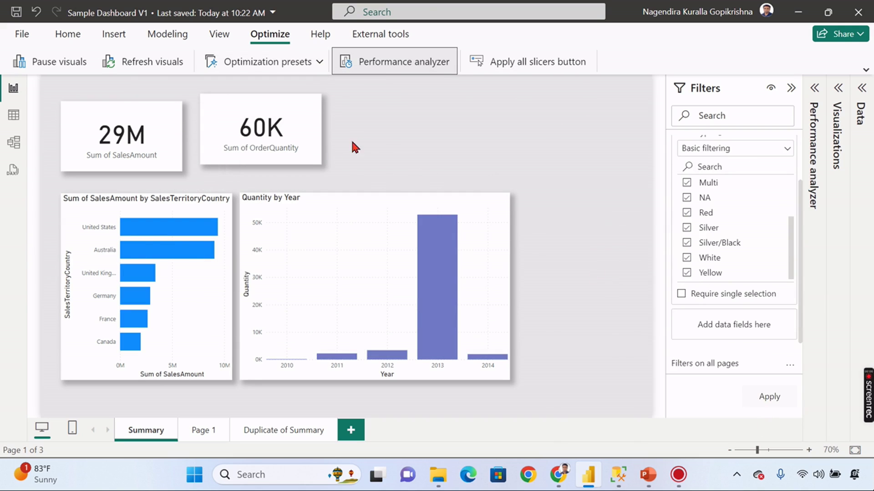
pyautogui.click(162, 232)
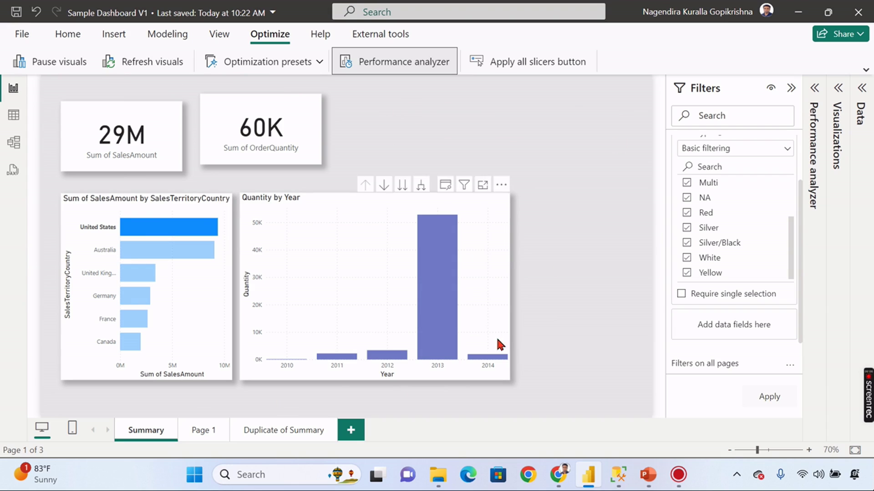
pyautogui.moveTo(169, 227)
pyautogui.click(171, 255)
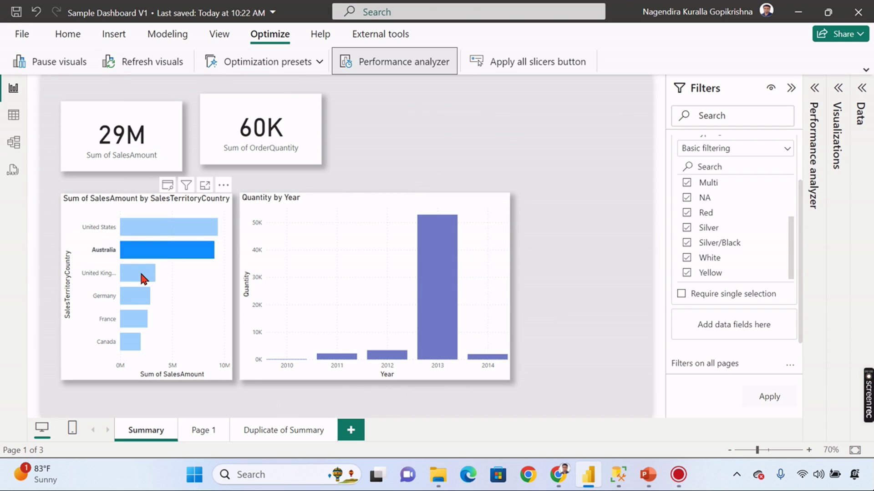
pyautogui.click(146, 269)
pyautogui.click(161, 255)
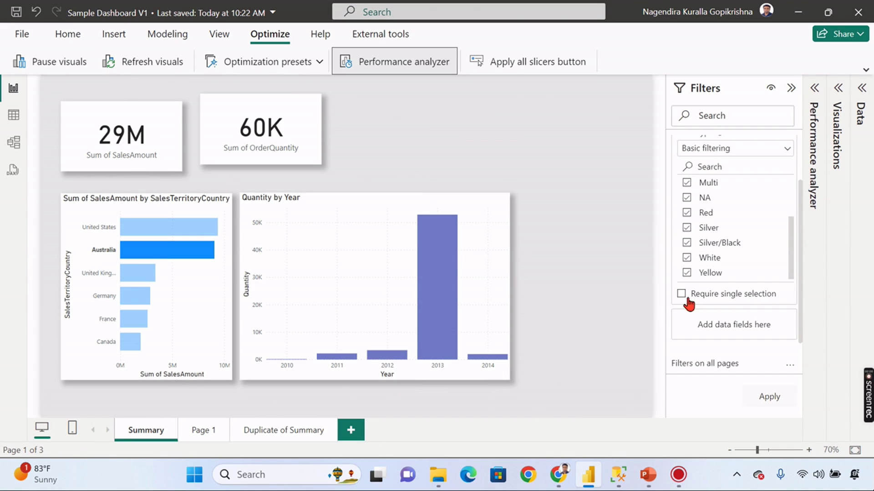
pyautogui.scroll(3, 744, 228)
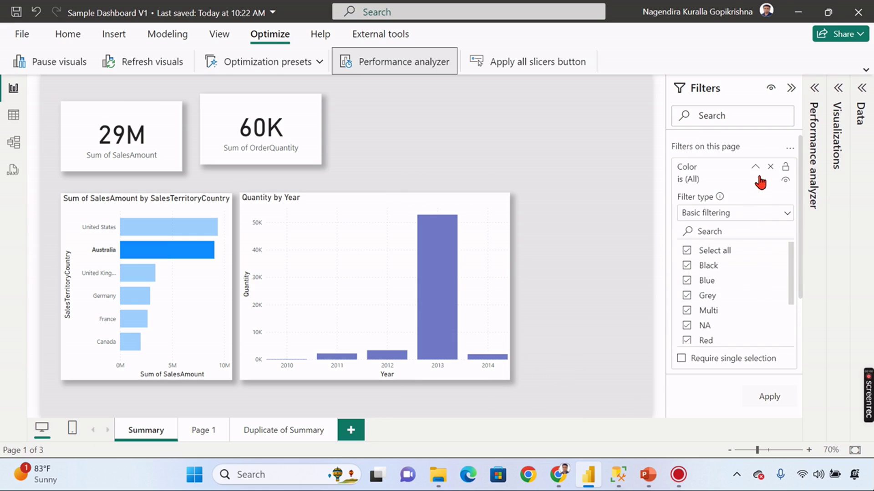
# Apply a Black-only Color page filter, then close and reopen the Performance analyzer pane
pyautogui.click(754, 167)
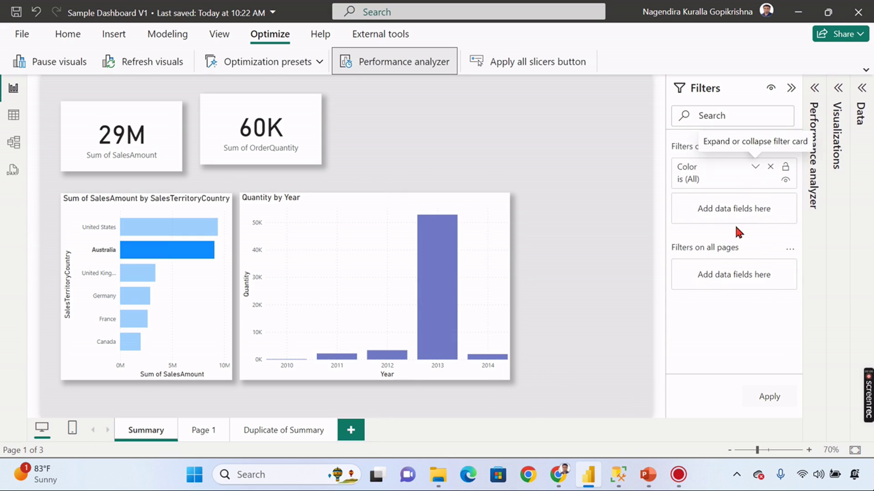
pyautogui.click(756, 171)
pyautogui.click(724, 251)
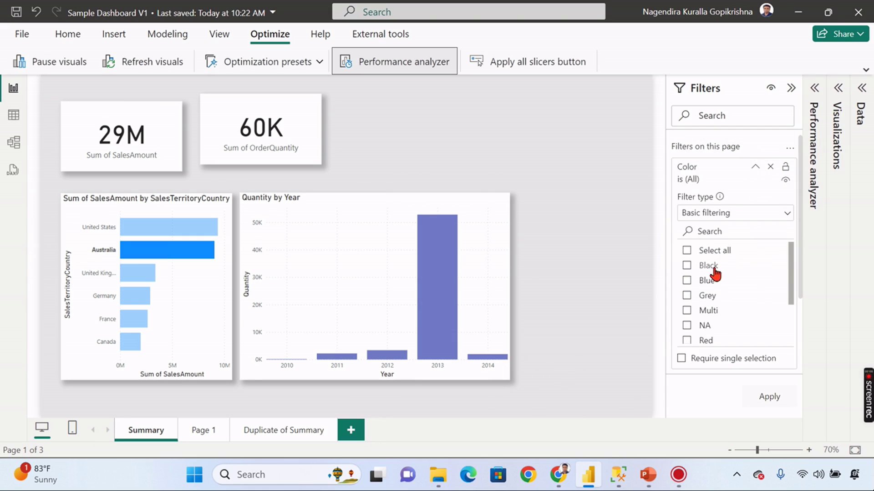
pyautogui.click(713, 269)
pyautogui.click(770, 397)
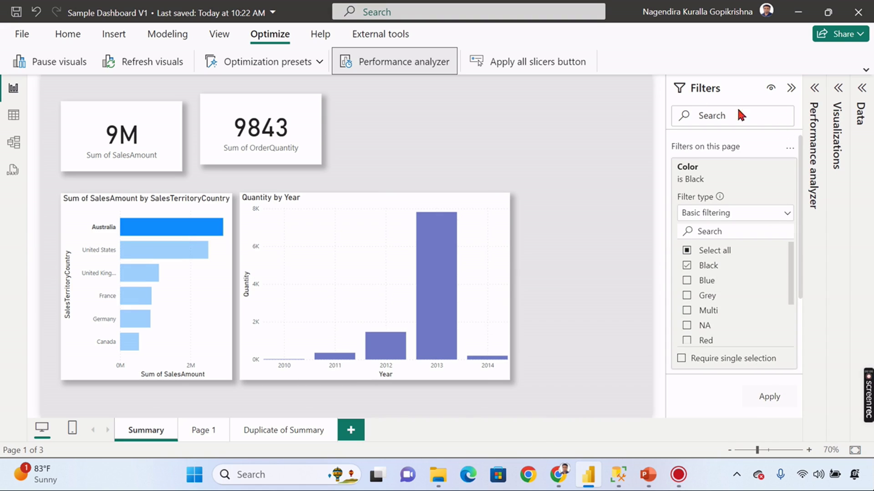
pyautogui.click(347, 63)
pyautogui.click(400, 62)
# Start recording, cross-highlight United States then United Kingdom, and inspect the Card and Quantity by Year timings
pyautogui.click(816, 90)
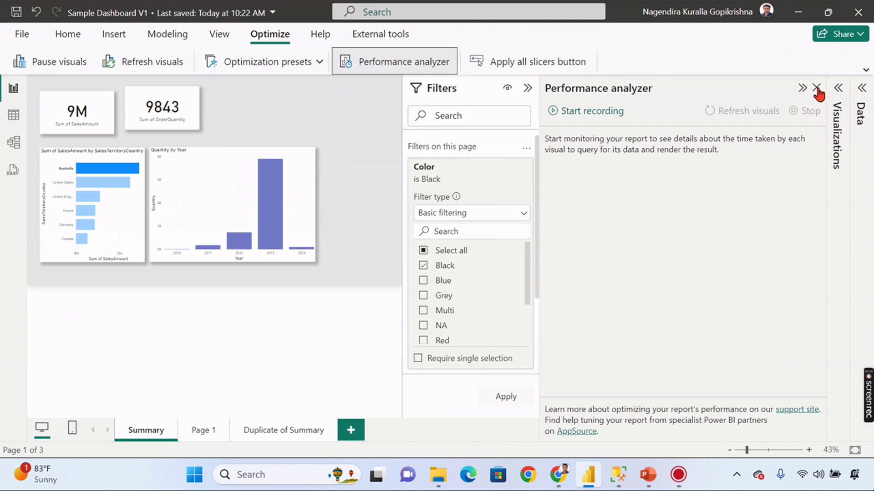
pyautogui.click(573, 111)
pyautogui.click(111, 183)
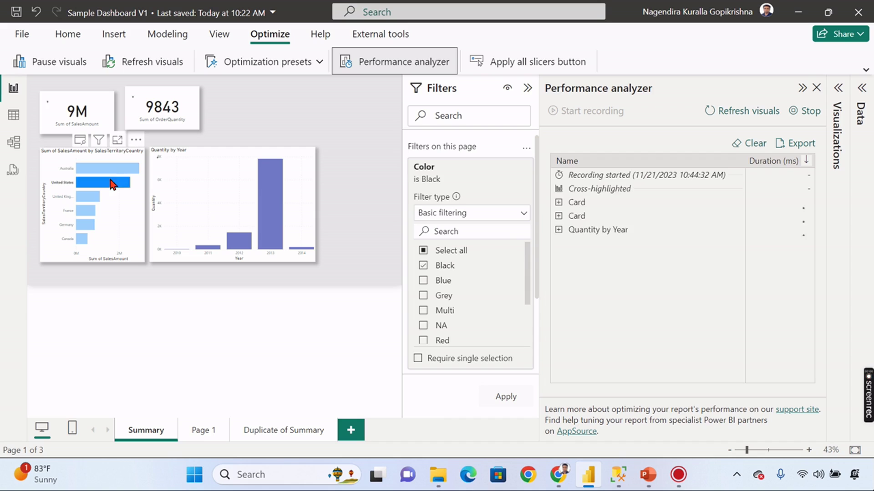
pyautogui.click(92, 198)
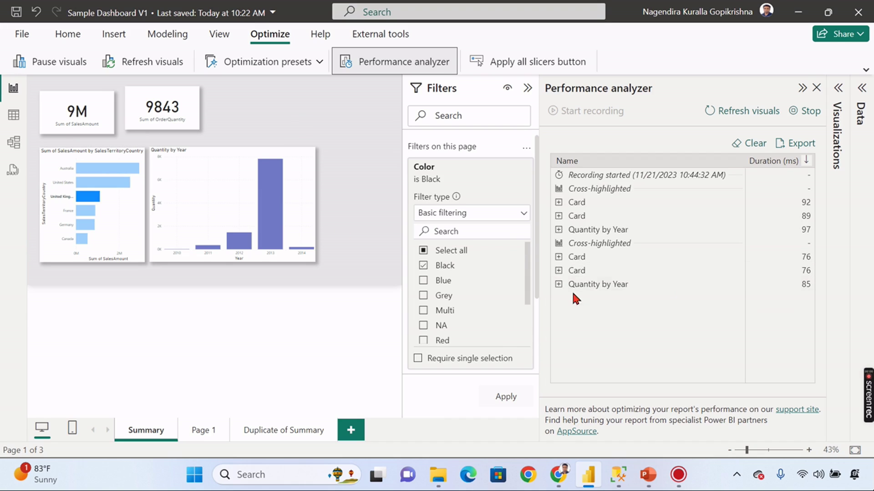
pyautogui.click(558, 285)
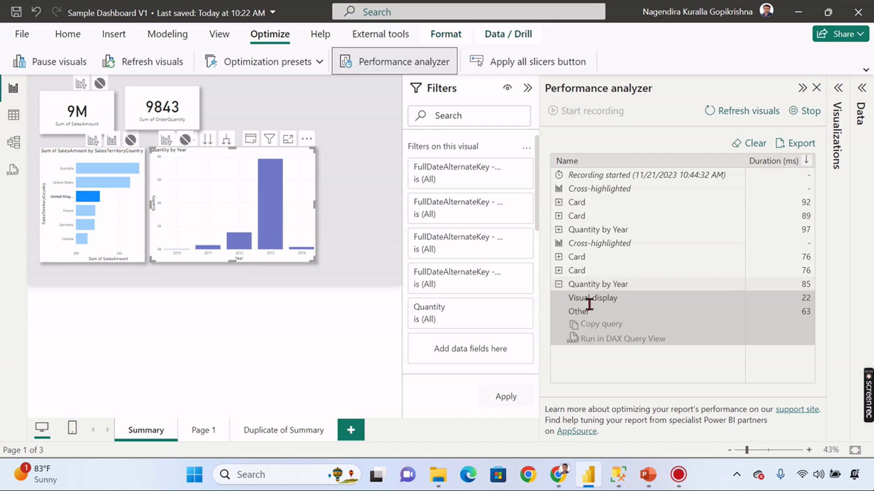
pyautogui.click(560, 271)
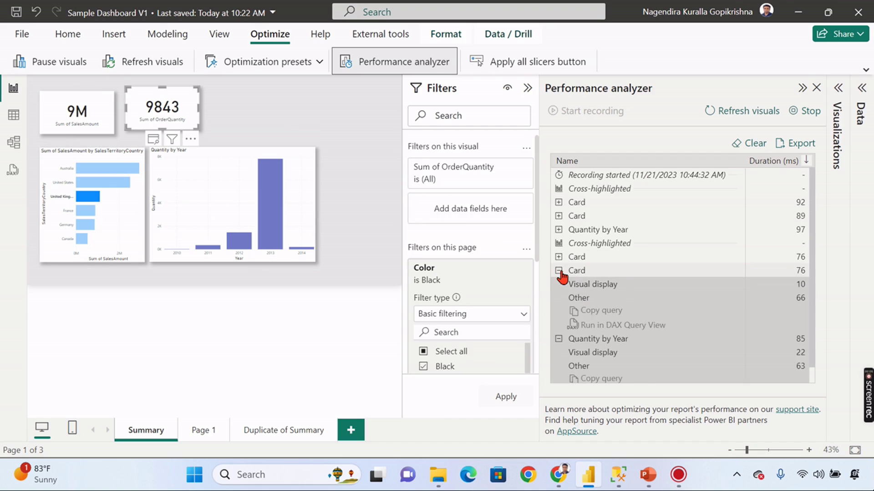
pyautogui.click(560, 271)
pyautogui.click(561, 285)
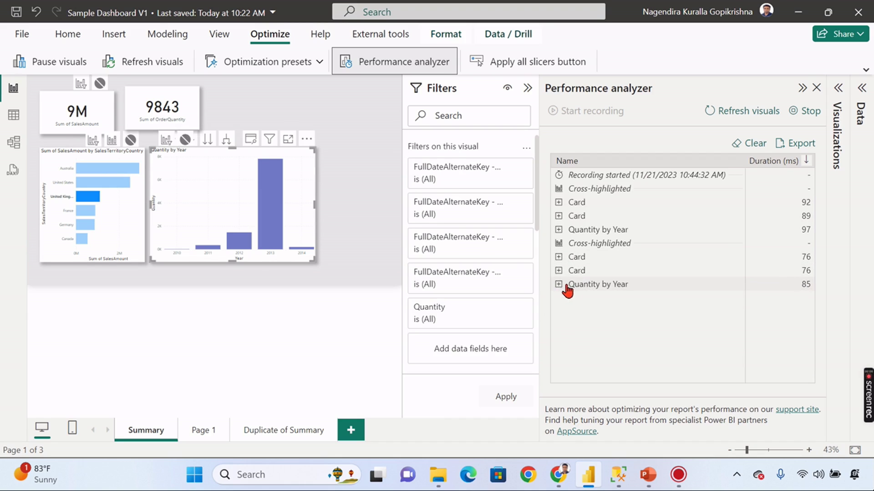
# Add Blue to the Black Color filter, check the country chart timings, then collapse both panes
pyautogui.moveTo(232, 205)
pyautogui.click(364, 185)
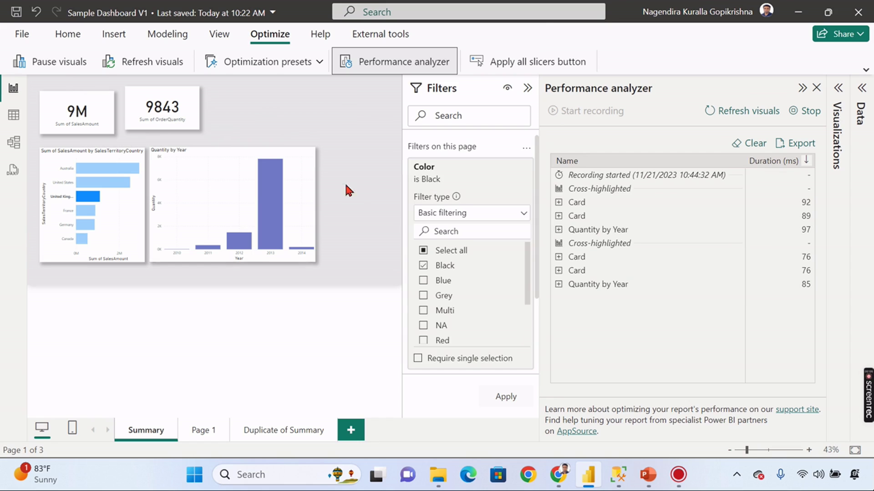
pyautogui.click(436, 286)
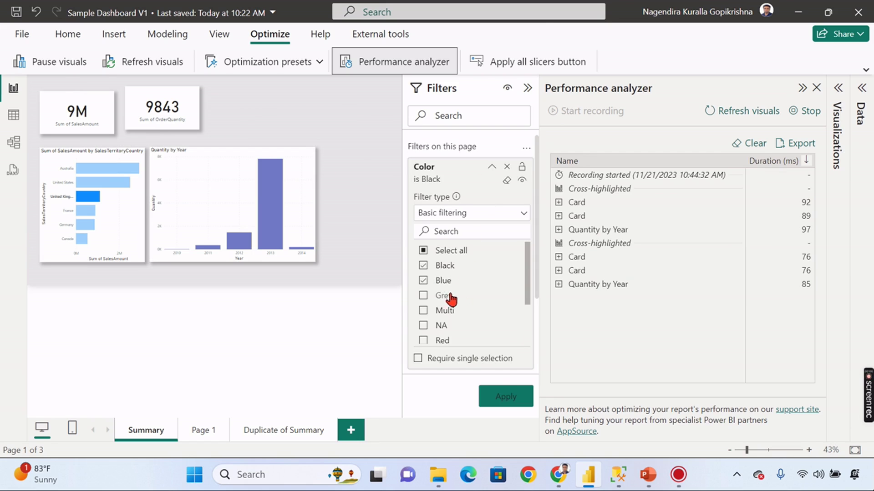
pyautogui.click(504, 399)
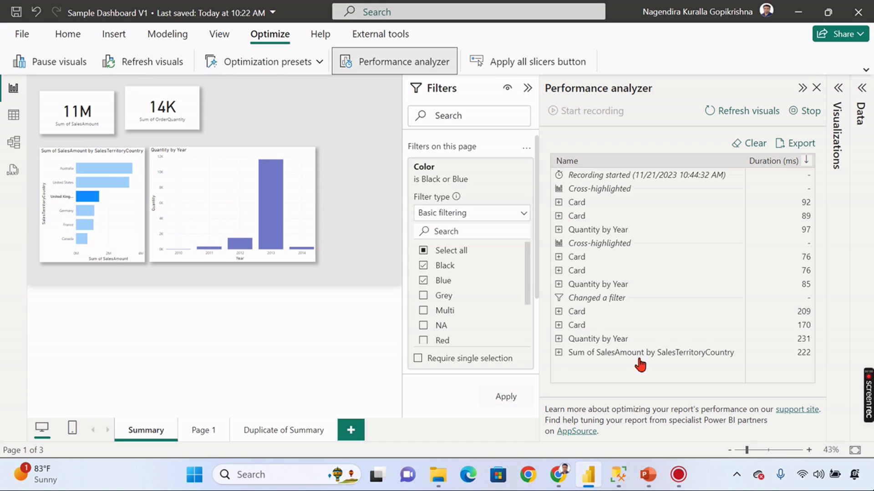
pyautogui.click(558, 353)
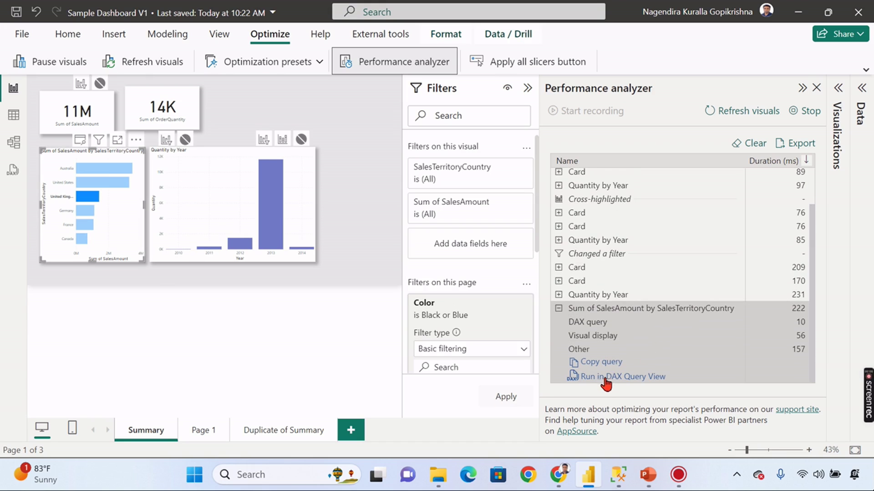
pyautogui.click(528, 89)
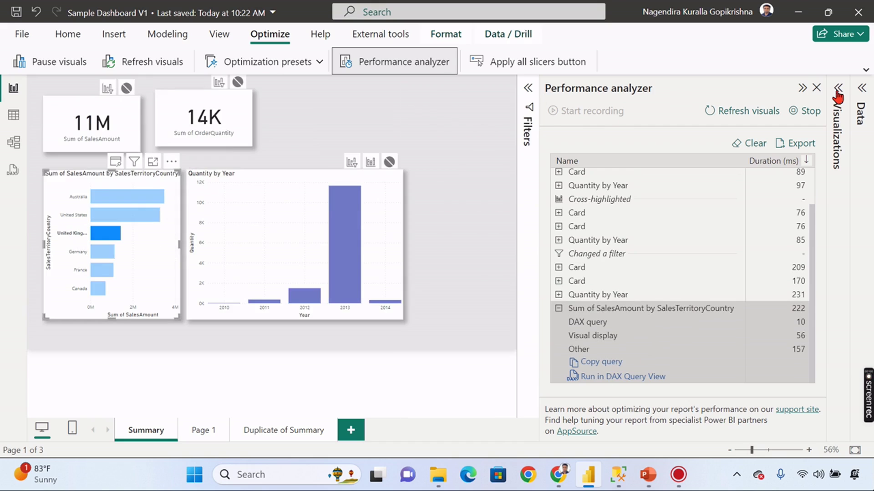
pyautogui.click(803, 89)
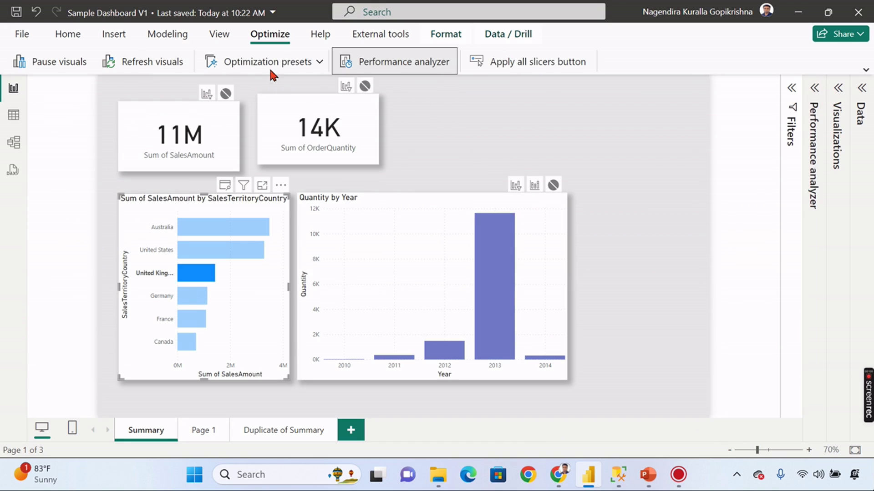
# Browse the Optimization presets list without changing it, then expand the Visualizations pane
pyautogui.click(316, 64)
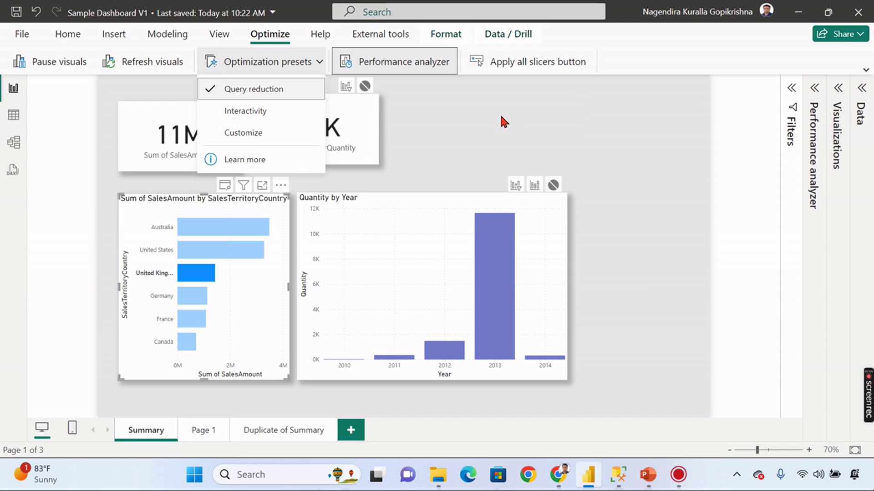
pyautogui.click(454, 123)
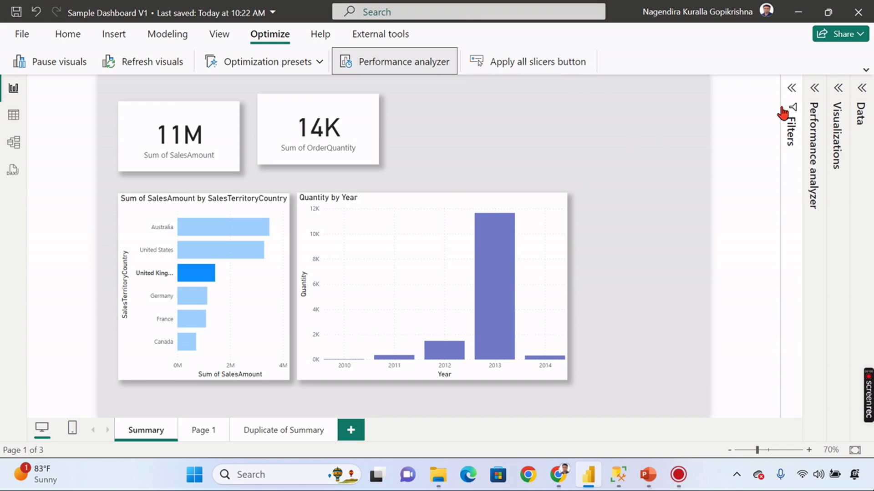
pyautogui.click(843, 87)
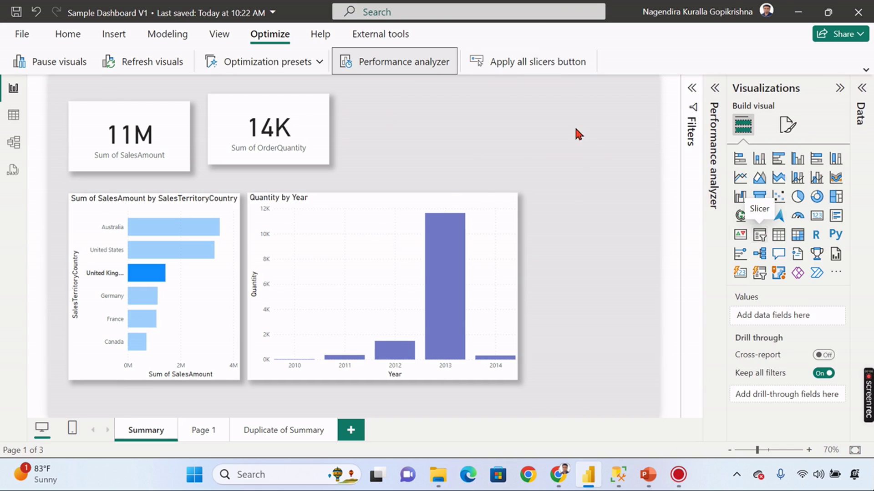
# Place an empty slicer at the top right and switch to the Interactivity preset
pyautogui.moveTo(576, 133); pyautogui.dragTo(550, 170)
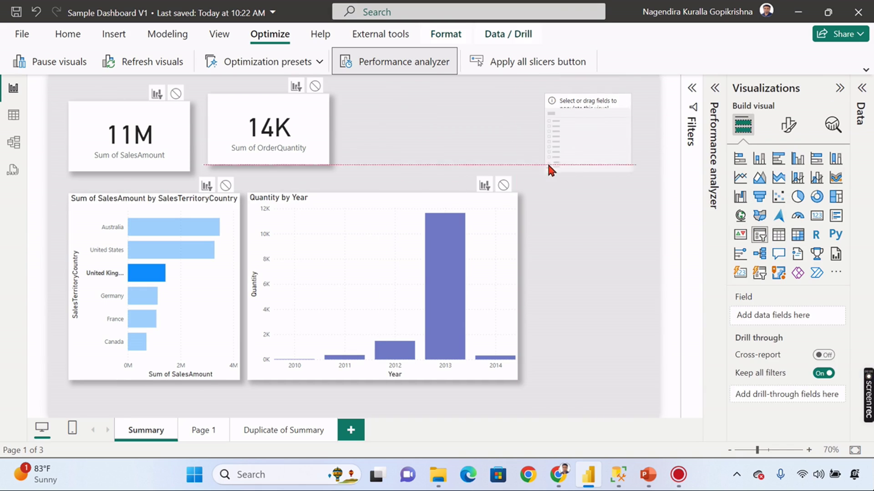
pyautogui.click(319, 61)
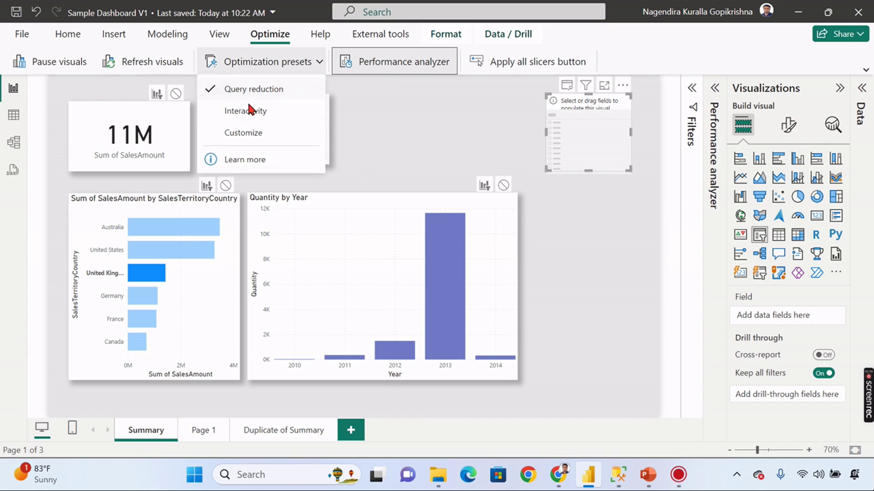
pyautogui.click(246, 111)
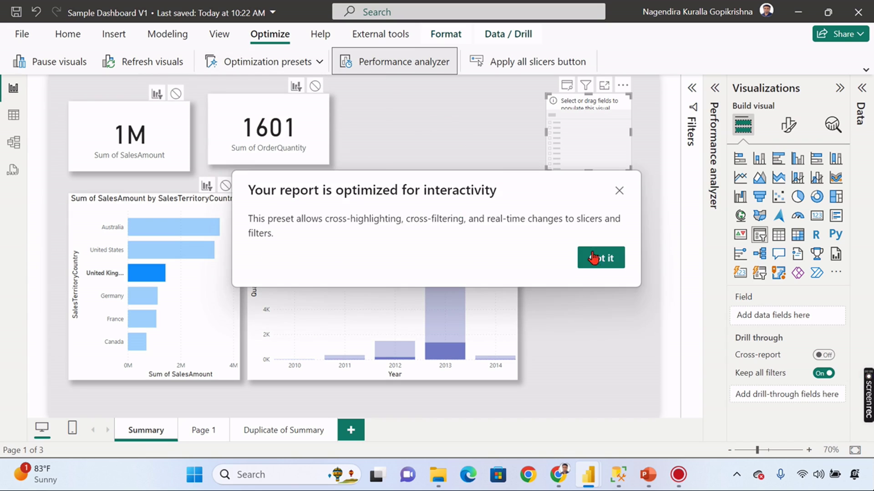
pyautogui.click(593, 258)
# Cross-highlight the 2013 column in Quantity by Year, then reselect the new slicer
pyautogui.click(464, 260)
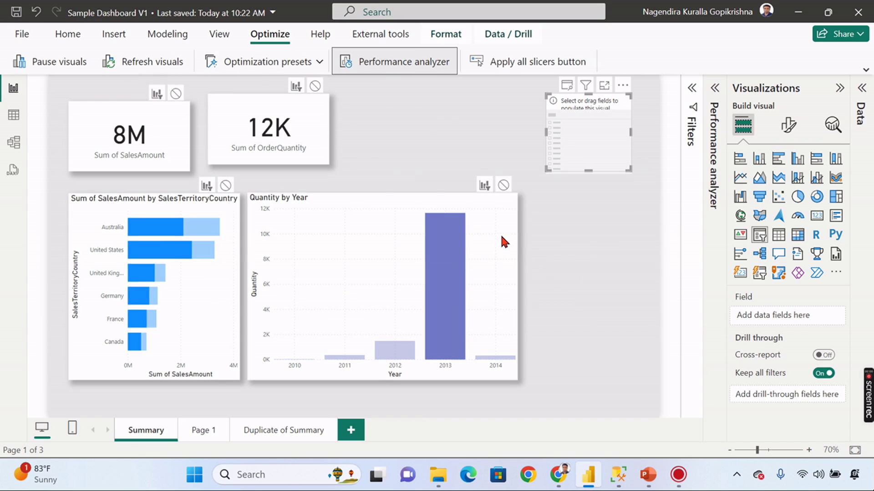
pyautogui.click(502, 241)
pyautogui.click(620, 111)
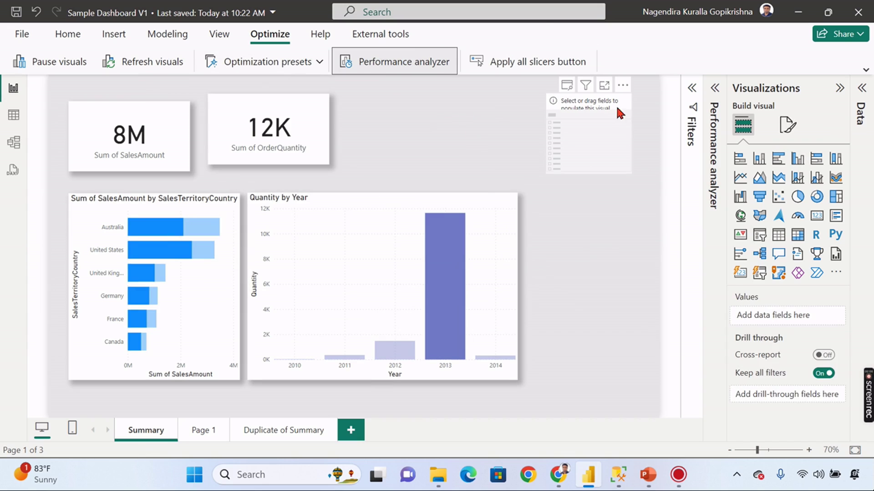
# Add the DimProduct Color field to the new slicer and enlarge it
pyautogui.click(864, 88)
pyautogui.click(805, 114)
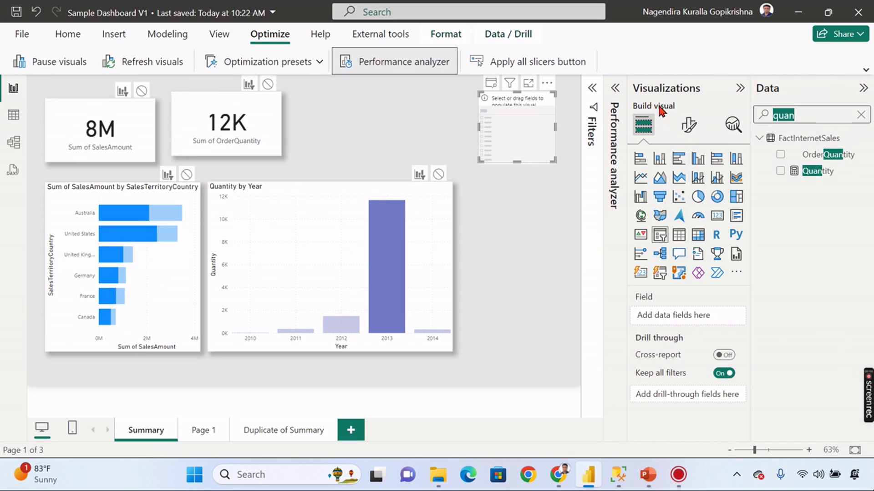
pyautogui.write('cloo')
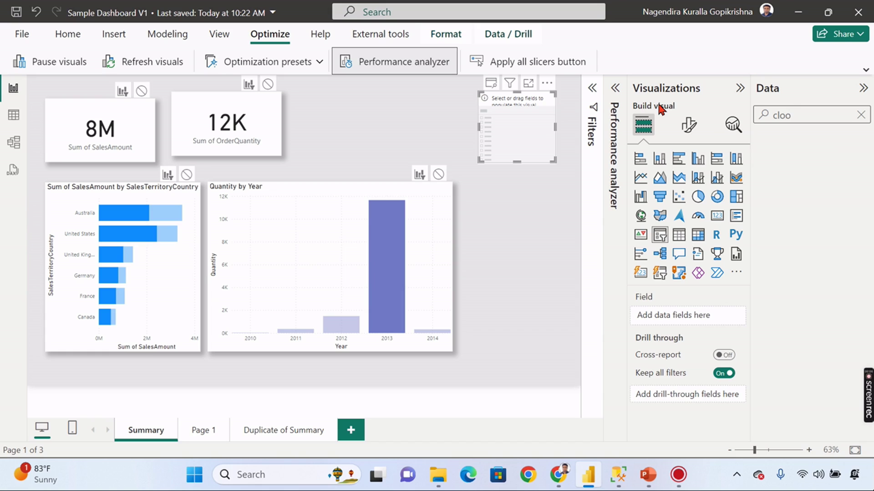
pyautogui.press('BackSpace')
pyautogui.press('BackSpace')
pyautogui.press('BackSpace')
pyautogui.write('olo')
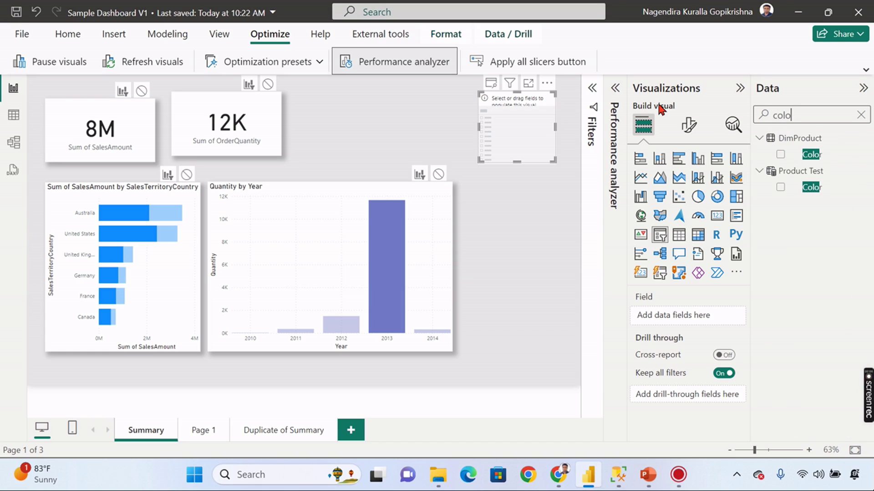
pyautogui.click(786, 156)
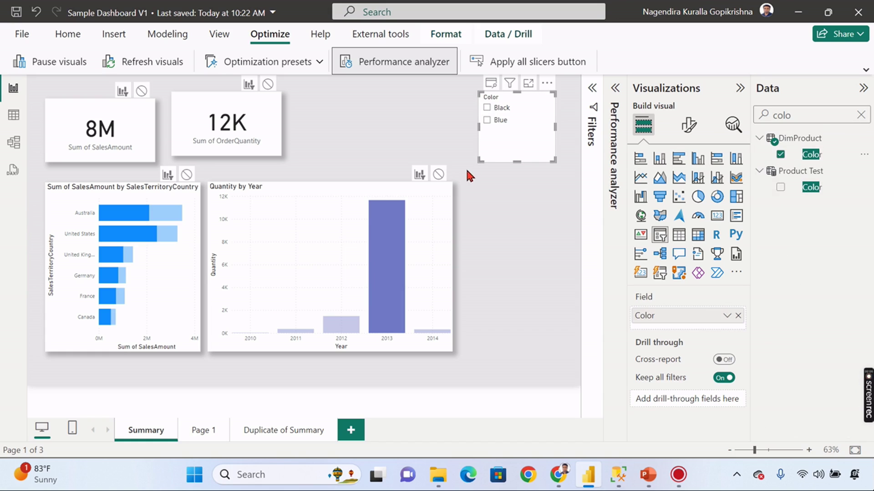
pyautogui.moveTo(482, 159); pyautogui.dragTo(470, 168)
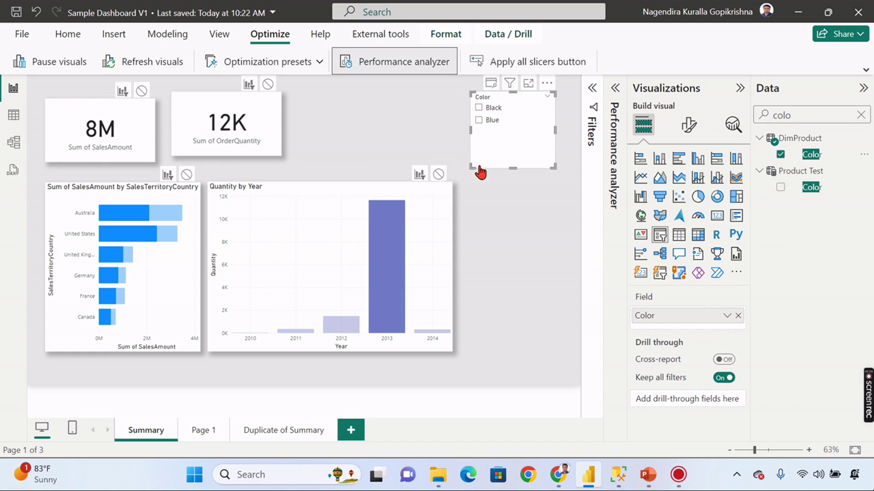
# Drag DimProduct Class onto the canvas, convert it to a slicer and resize it
pyautogui.doubleClick(792, 115)
pyautogui.press('BackSpace')
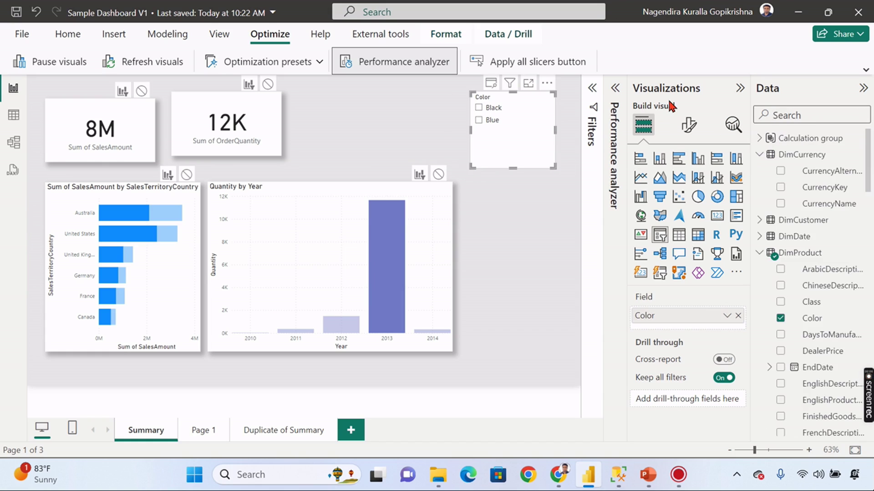
pyautogui.write('class')
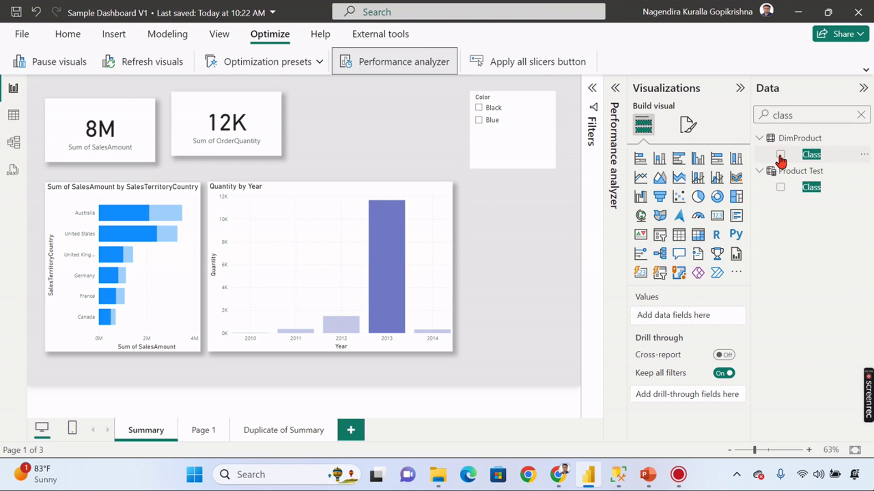
pyautogui.moveTo(781, 157)
pyautogui.mouseDown()
pyautogui.moveTo(343, 118)
pyautogui.moveTo(573, 205)
pyautogui.mouseUp()
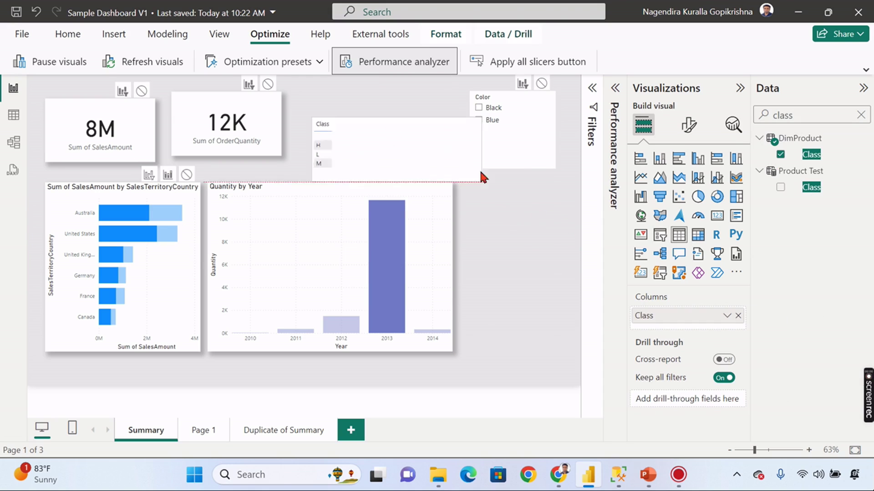
pyautogui.click(659, 235)
pyautogui.moveTo(414, 230); pyautogui.dragTo(482, 256)
pyautogui.click(407, 115)
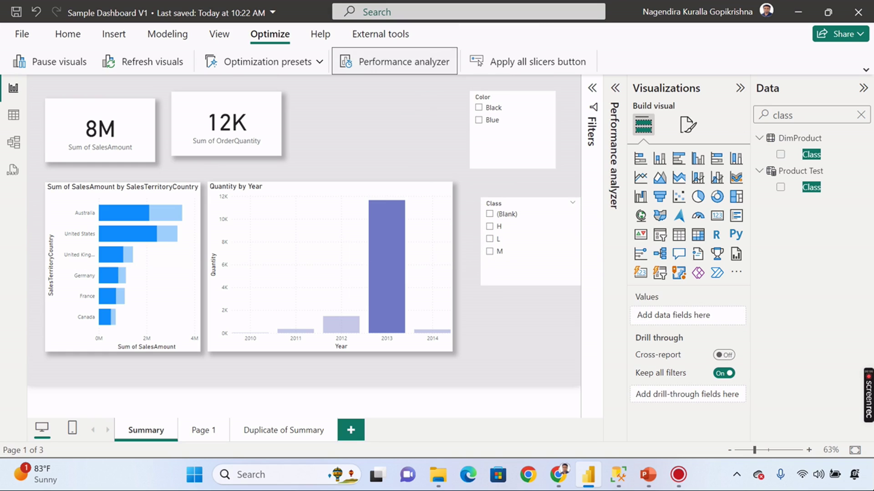
# Cross-filter the report to Australia from the territory chart, then clear it
pyautogui.click(339, 275)
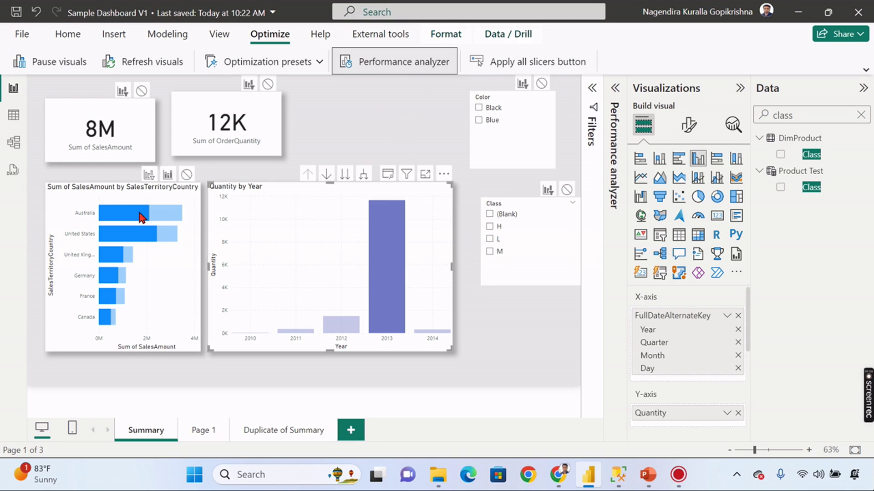
pyautogui.click(139, 211)
pyautogui.click(170, 220)
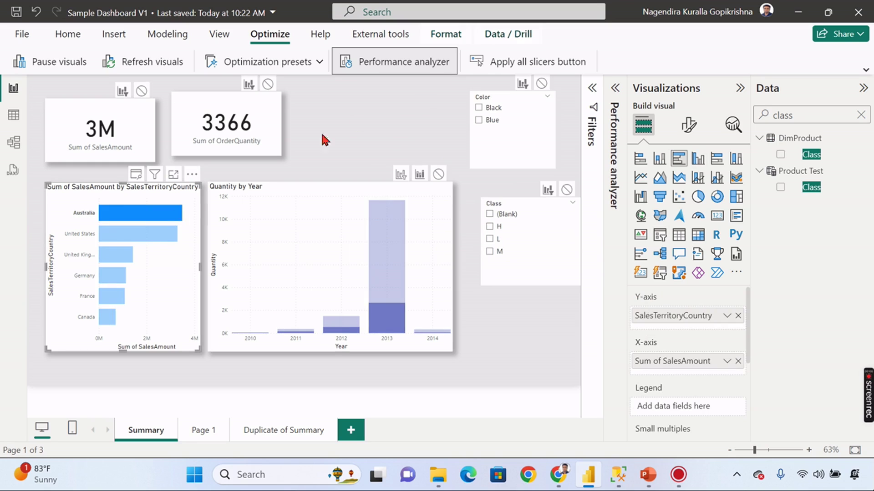
pyautogui.click(387, 117)
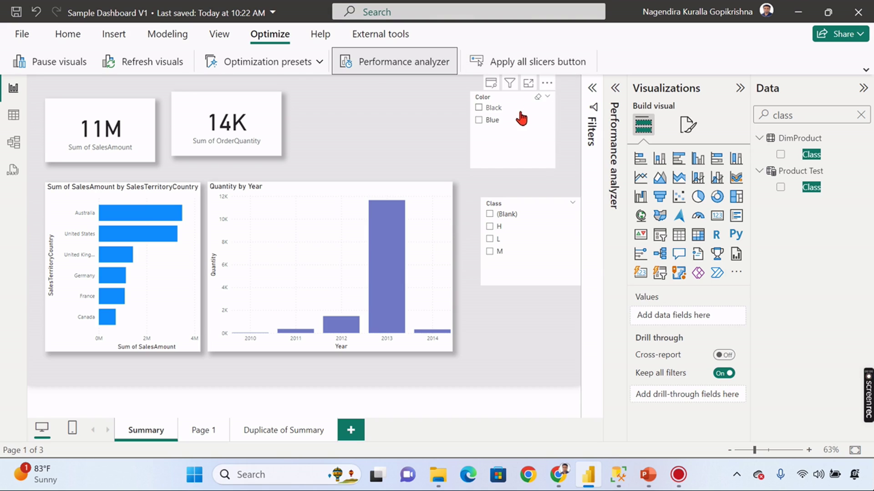
pyautogui.moveTo(529, 232)
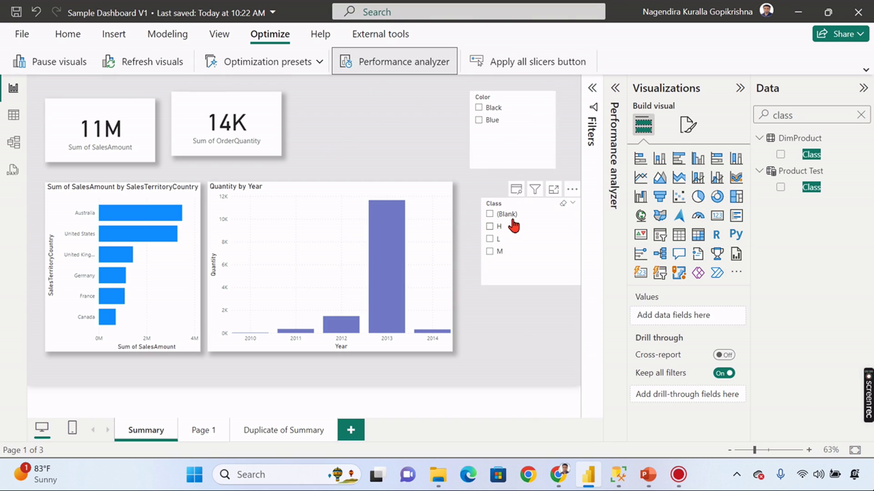
# Open Performance analyzer, clear its log, and collapse the Visualizations and Data panes
pyautogui.click(617, 89)
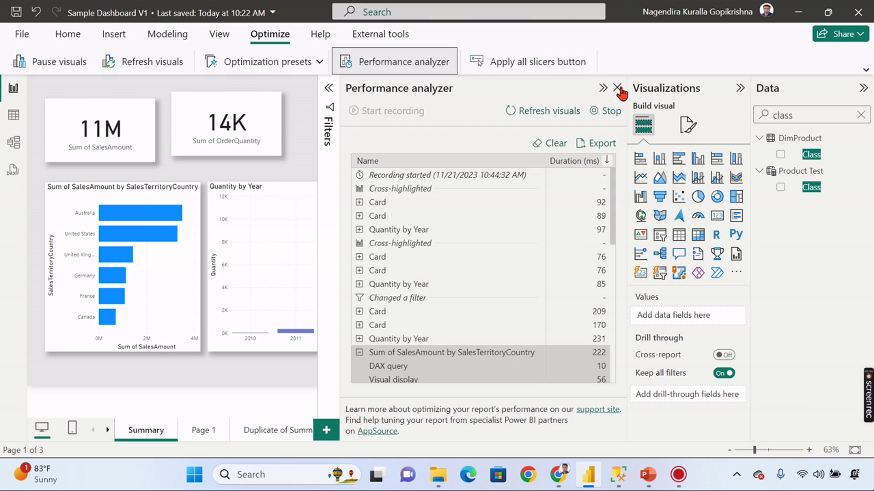
pyautogui.click(542, 145)
pyautogui.click(740, 88)
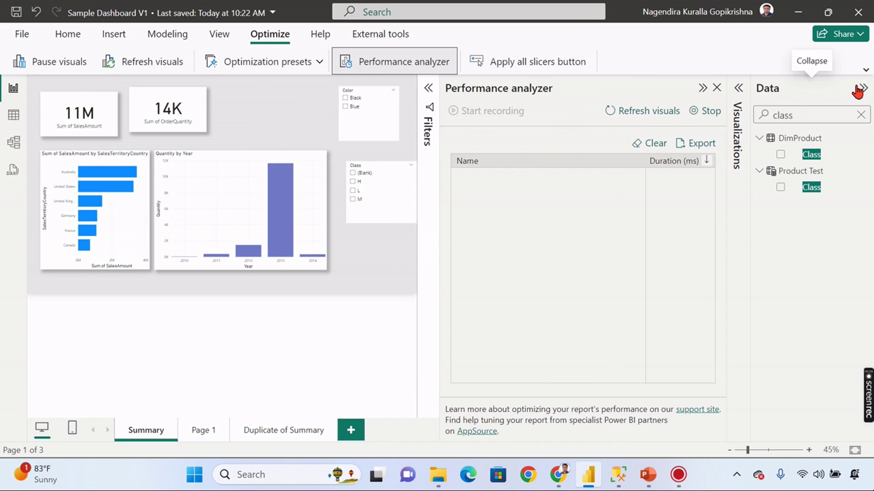
pyautogui.click(858, 89)
pyautogui.moveTo(471, 219)
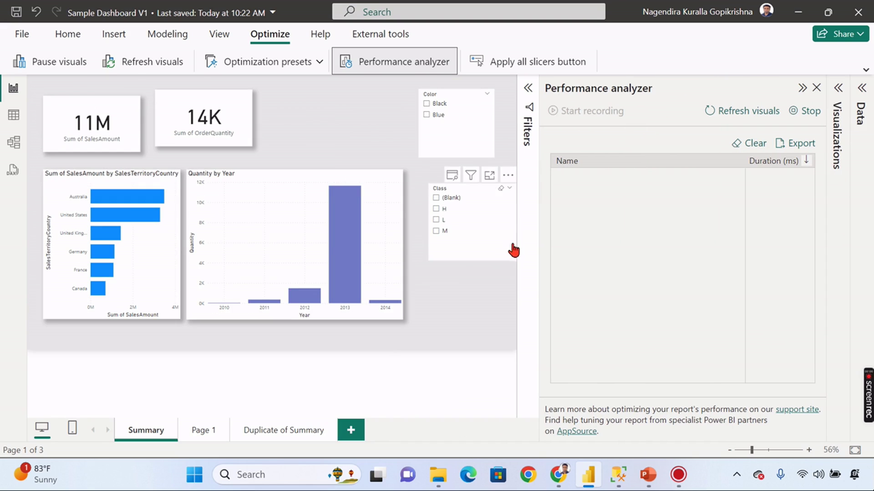
pyautogui.moveTo(456, 126)
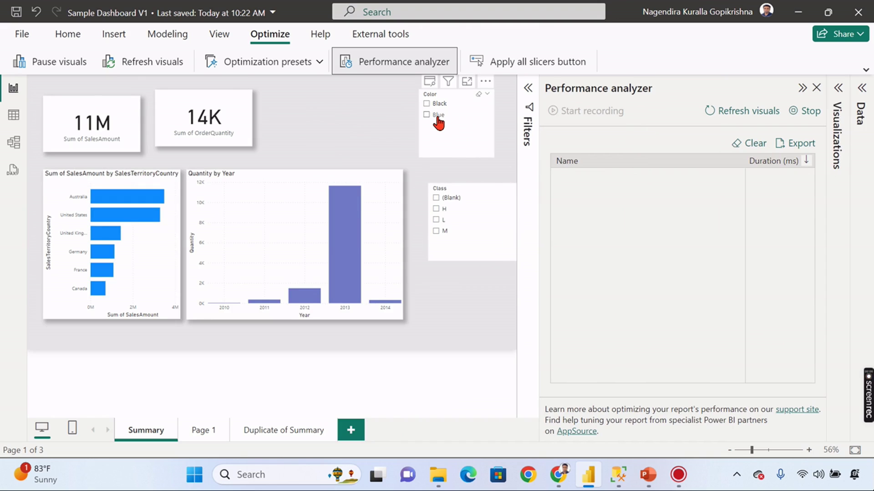
# Tick Blue and classes L and M, checking the territory chart timings
pyautogui.click(428, 115)
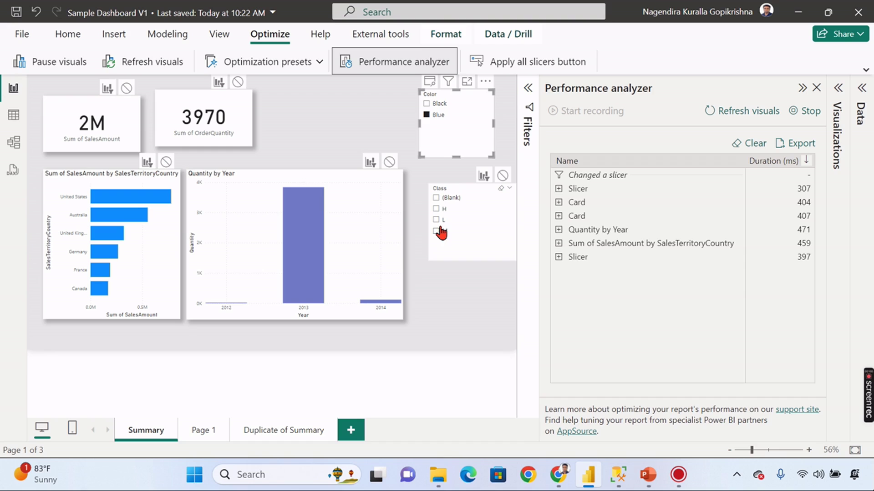
pyautogui.click(559, 244)
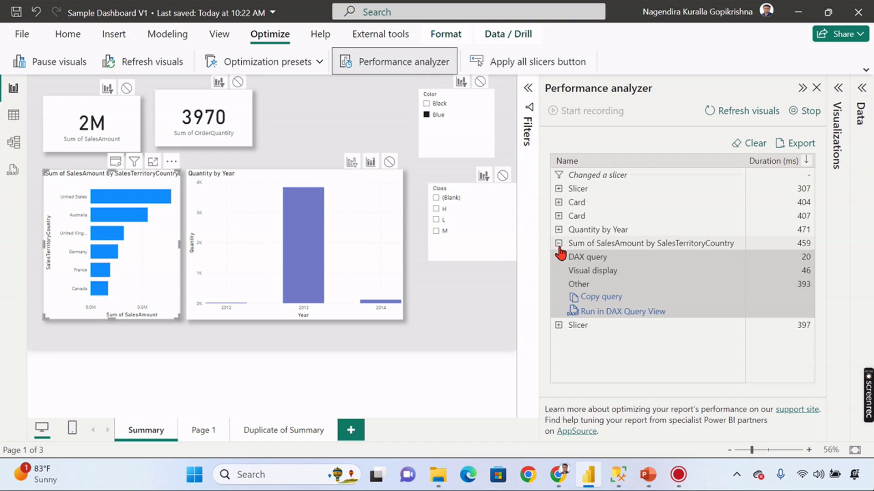
pyautogui.click(559, 244)
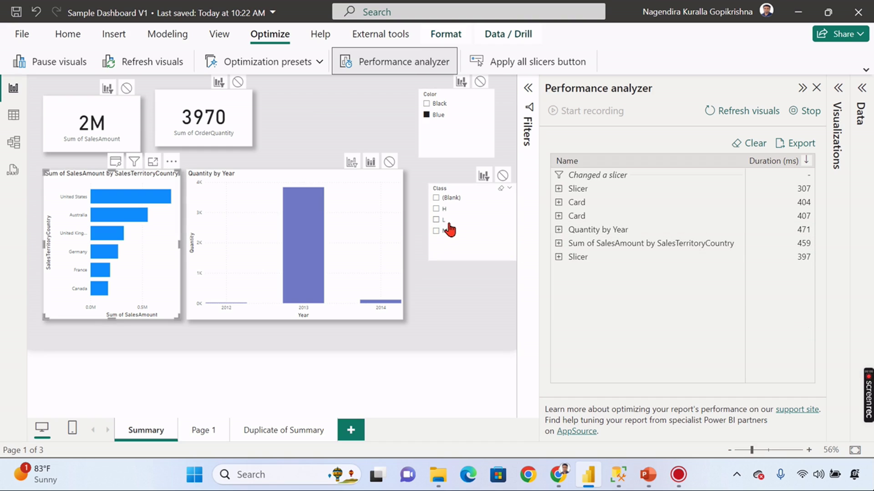
pyautogui.click(436, 220)
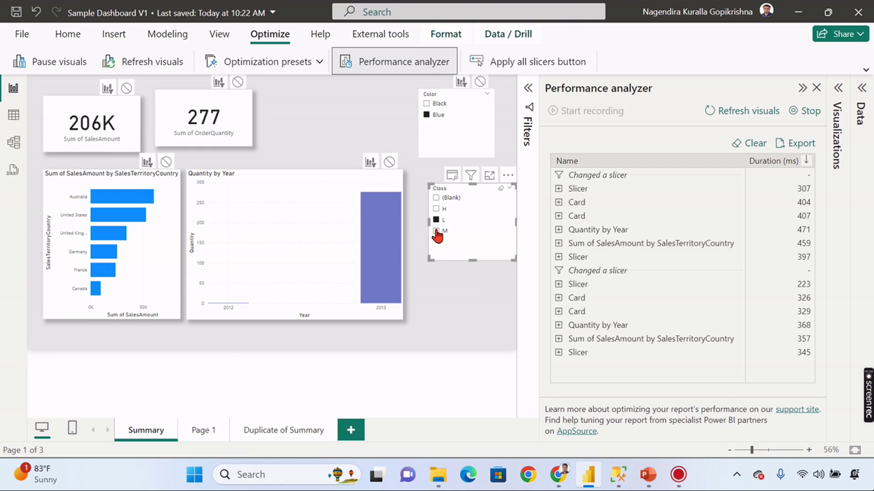
pyautogui.click(437, 231)
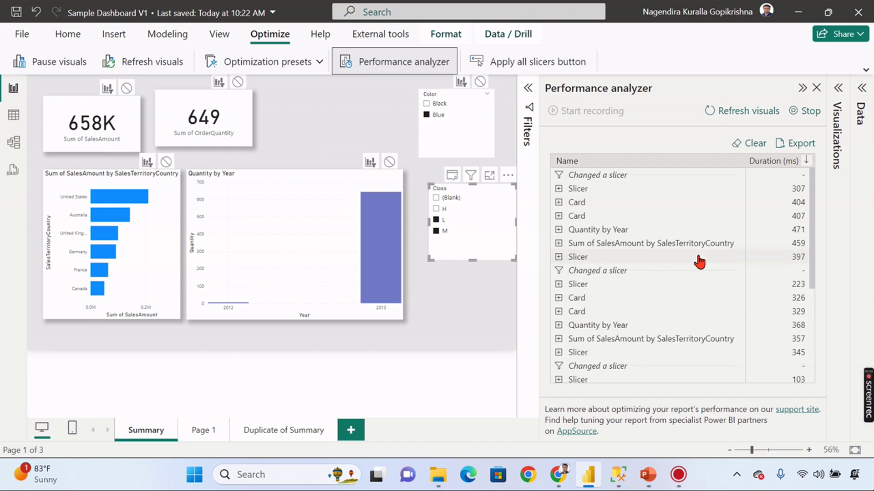
pyautogui.scroll(-3, 699, 261)
pyautogui.scroll(-1, 708, 281)
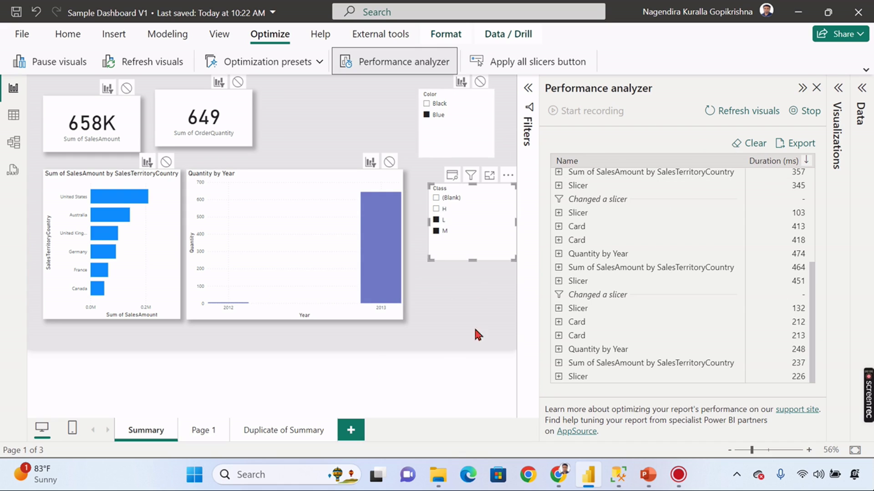
# Clear the log, refresh visuals, and untick the Blue, L and M slicer selections
pyautogui.moveTo(473, 221)
pyautogui.click(754, 151)
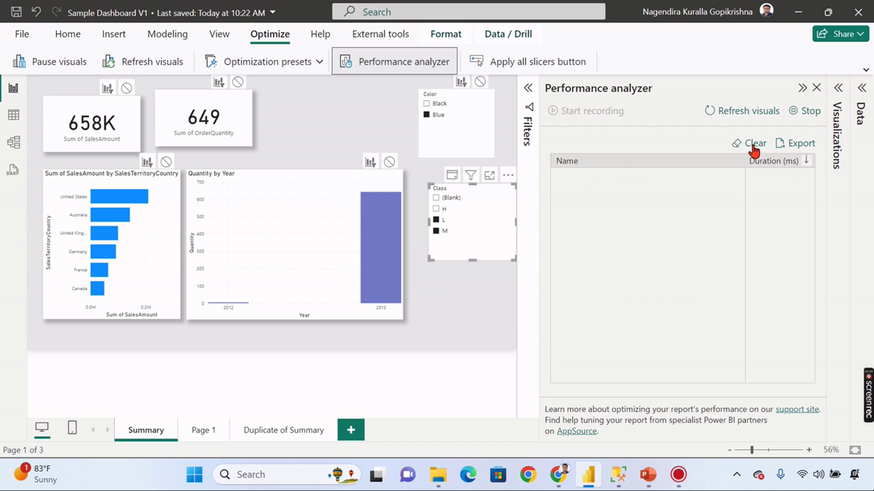
pyautogui.click(755, 113)
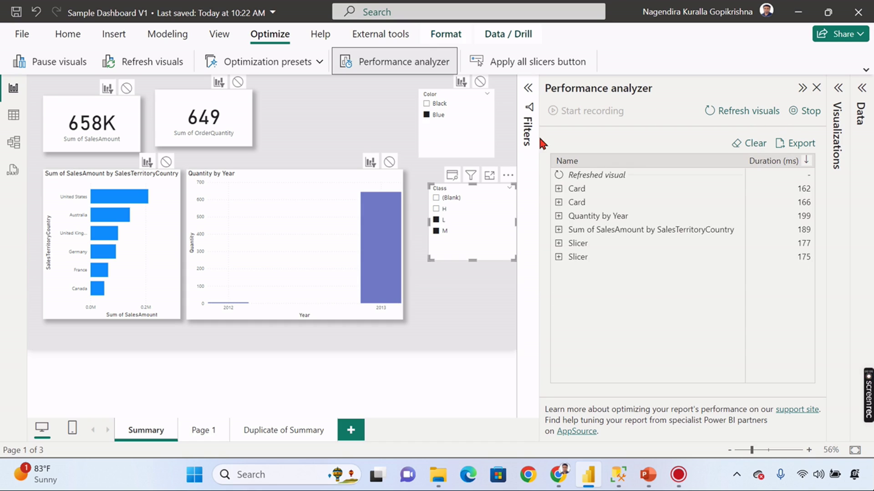
pyautogui.click(440, 118)
pyautogui.click(437, 220)
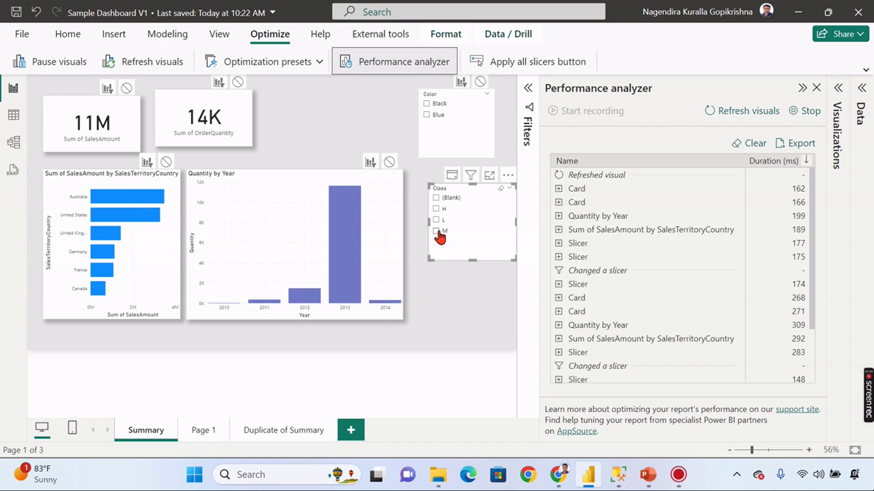
pyautogui.click(443, 232)
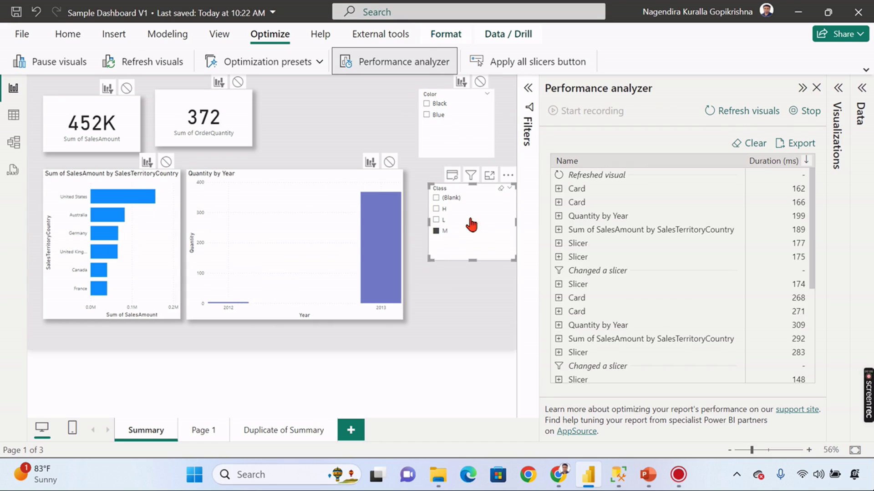
pyautogui.click(755, 147)
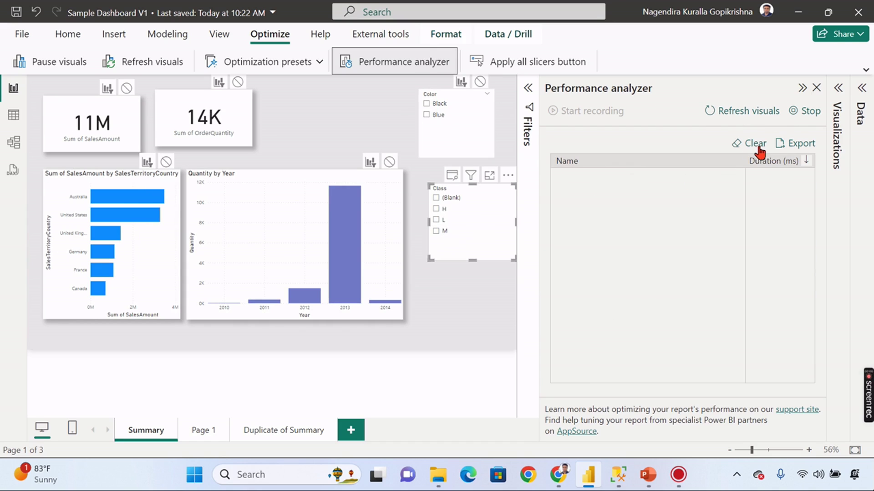
# Place an Apply all slicers button under the Class slicer and pick Blue, L and M
pyautogui.click(503, 64)
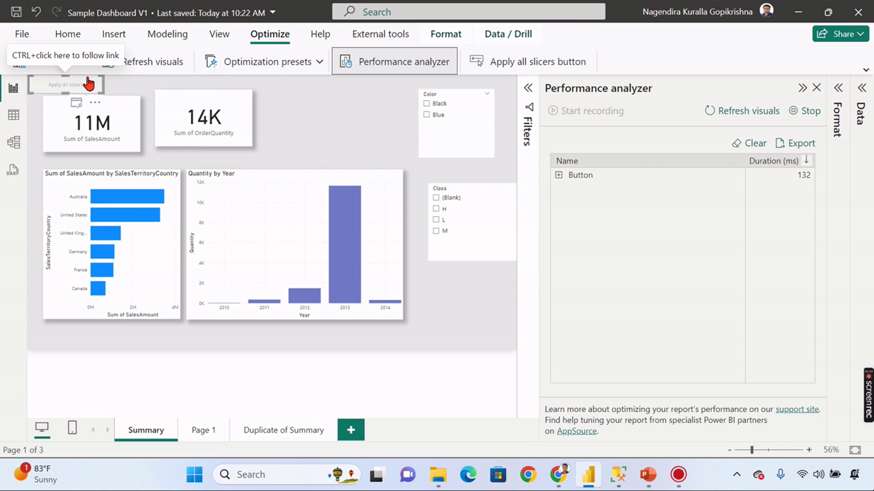
pyautogui.moveTo(88, 83); pyautogui.dragTo(478, 293)
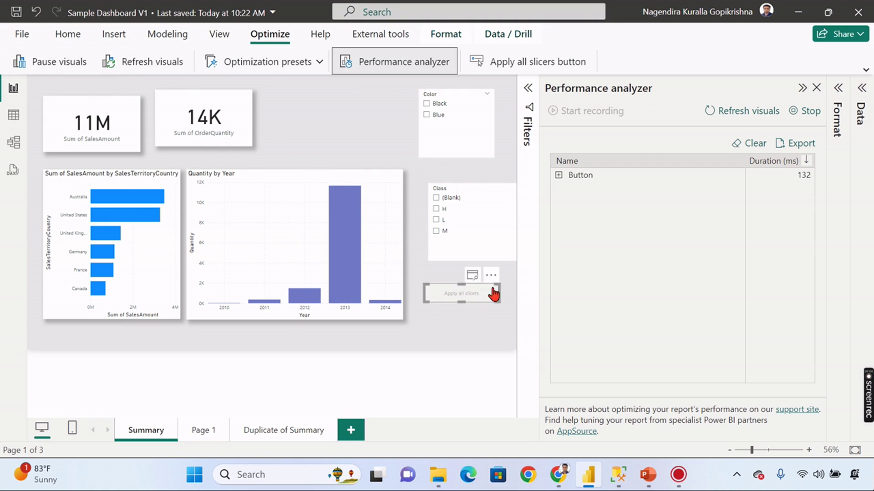
pyautogui.moveTo(437, 115)
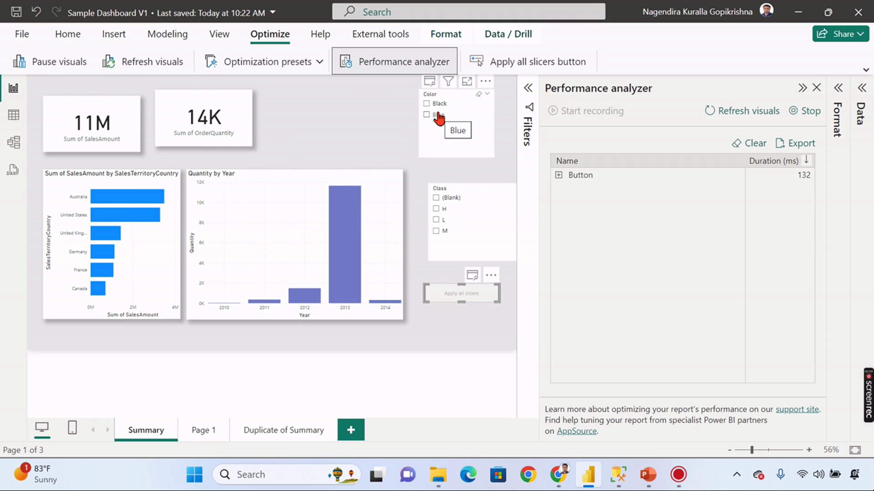
pyautogui.click(438, 117)
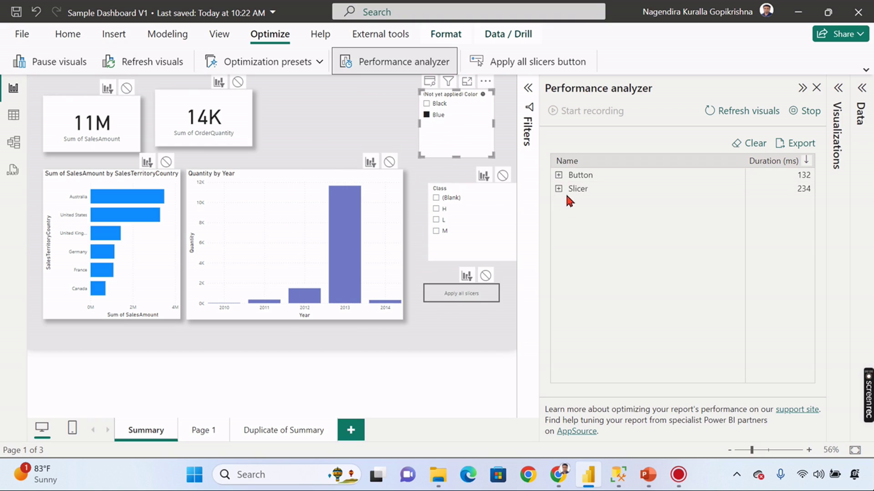
pyautogui.moveTo(471, 216)
pyautogui.click(436, 221)
pyautogui.click(437, 232)
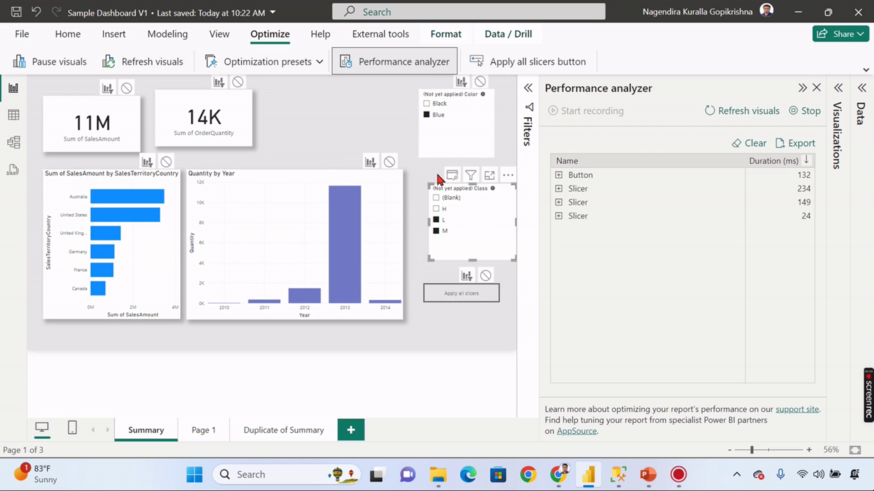
# Apply the pending Blue, L and M selections, then check the territory chart's timing details
pyautogui.keyDown('ctrl'); pyautogui.click(446, 298); pyautogui.keyUp('ctrl')
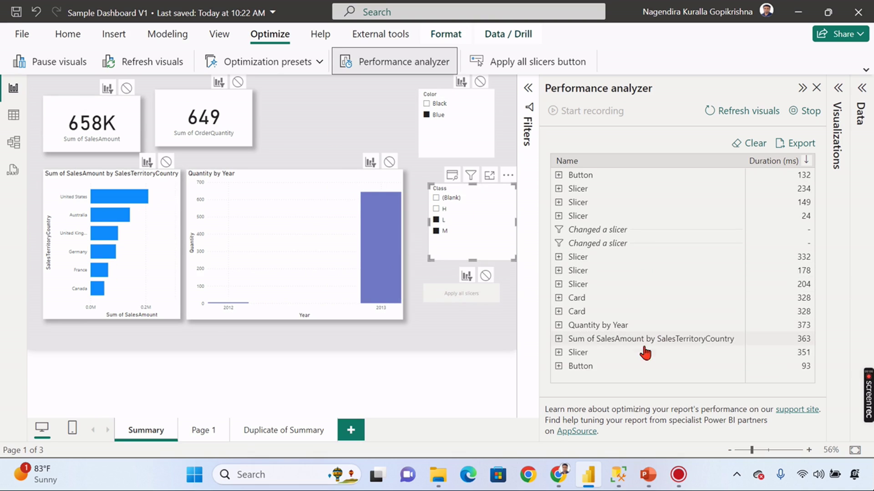
pyautogui.click(559, 341)
pyautogui.scroll(-2, 697, 281)
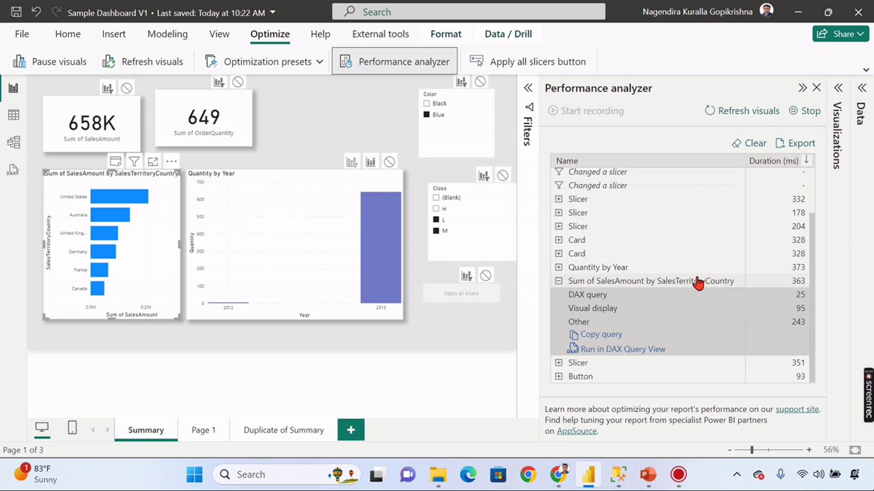
pyautogui.scroll(1, 565, 305)
pyautogui.click(558, 314)
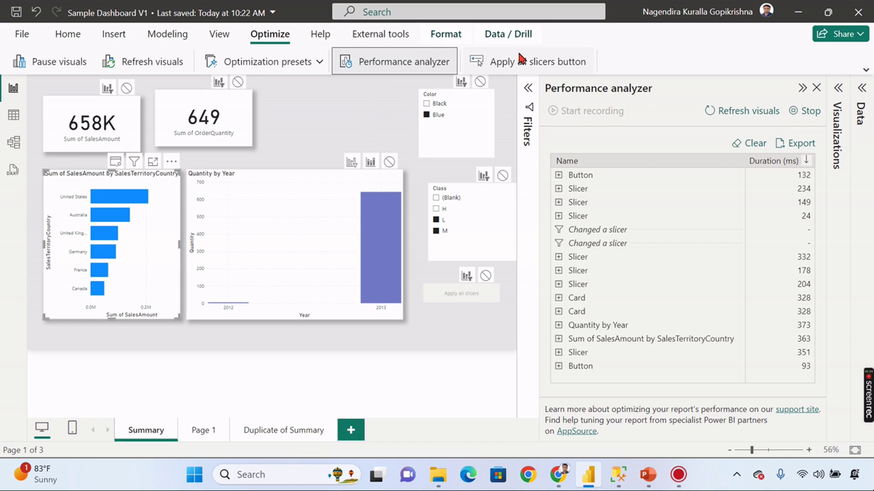
pyautogui.click(435, 268)
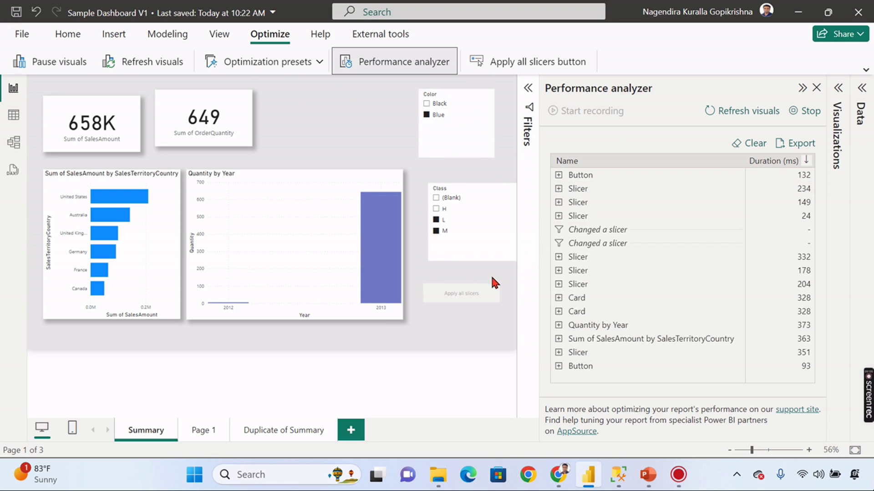
# Add a second Apply all slicers button below the first one
pyautogui.click(501, 62)
pyautogui.moveTo(66, 83); pyautogui.dragTo(517, 374)
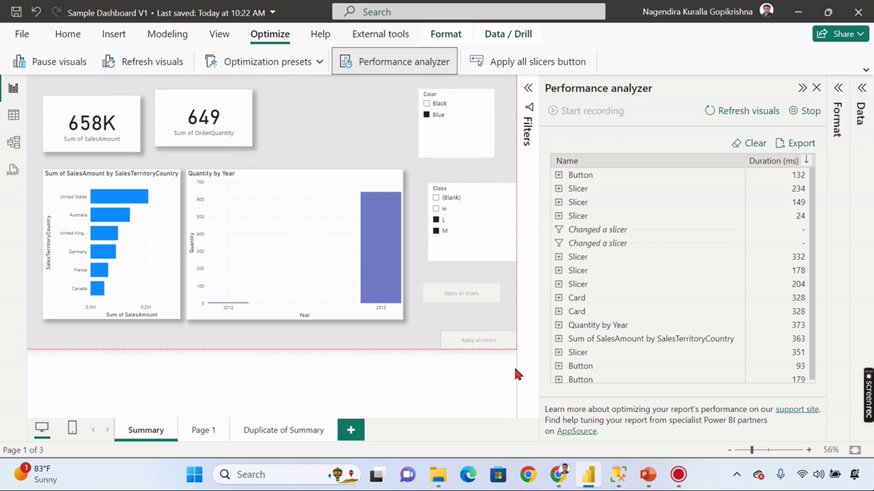
pyautogui.moveTo(478, 340); pyautogui.dragTo(456, 319)
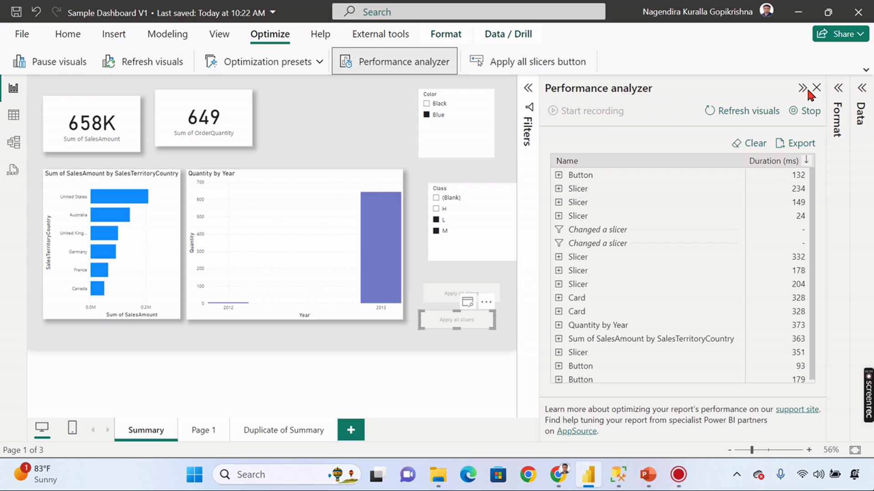
# Stop Performance analyzer recording, clear its log, and collapse the pane
pyautogui.click(802, 111)
pyautogui.click(751, 145)
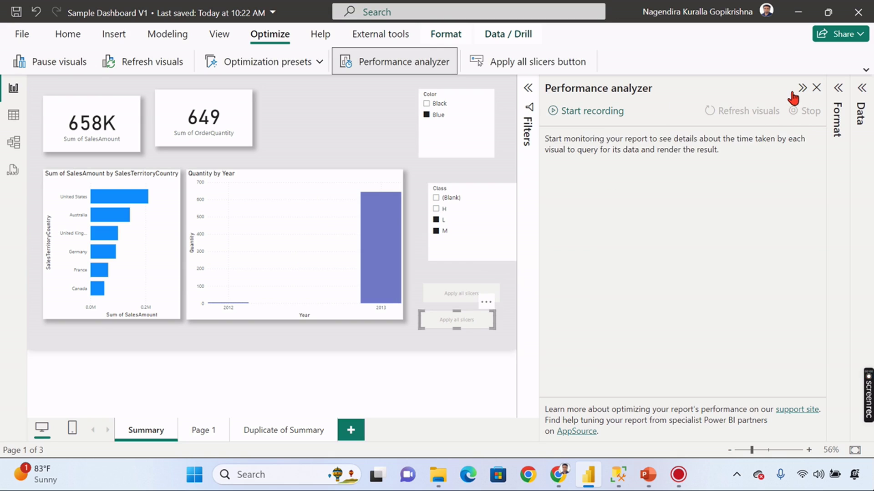
pyautogui.click(802, 88)
# Set the second button's action type to Clear all slicers
pyautogui.click(834, 88)
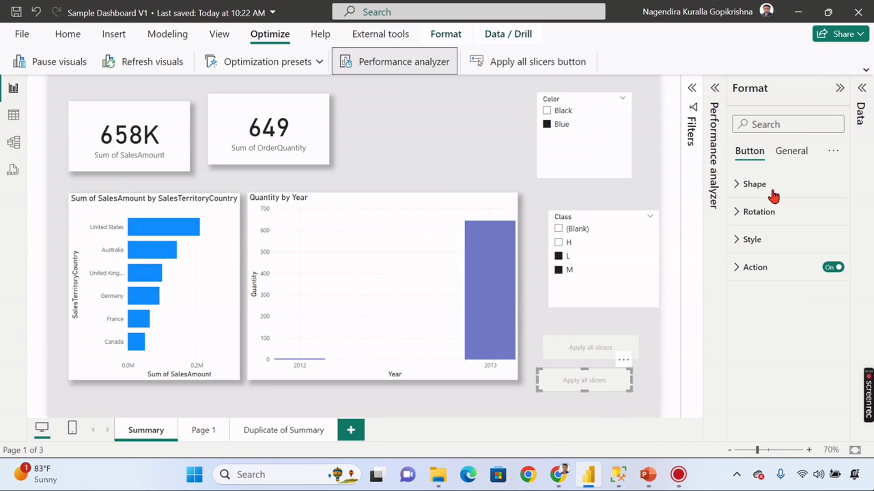
pyautogui.click(756, 268)
pyautogui.scroll(-2, 786, 294)
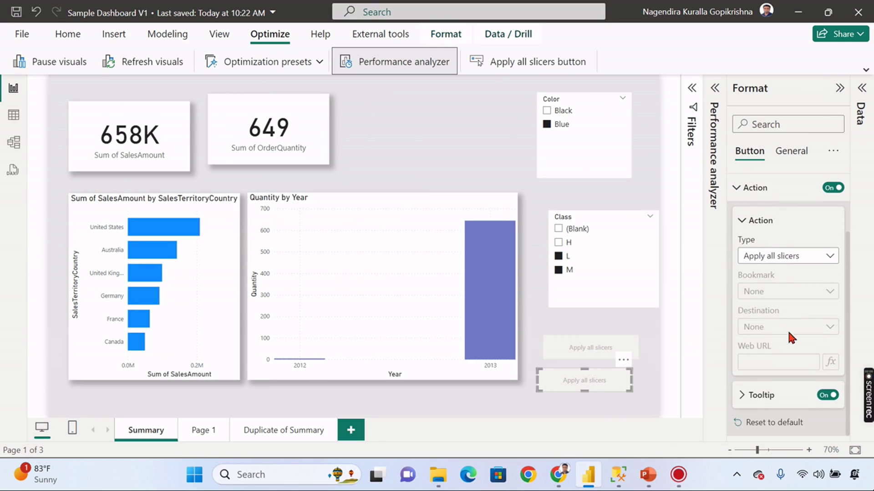
pyautogui.scroll(2, 792, 259)
pyautogui.click(736, 268)
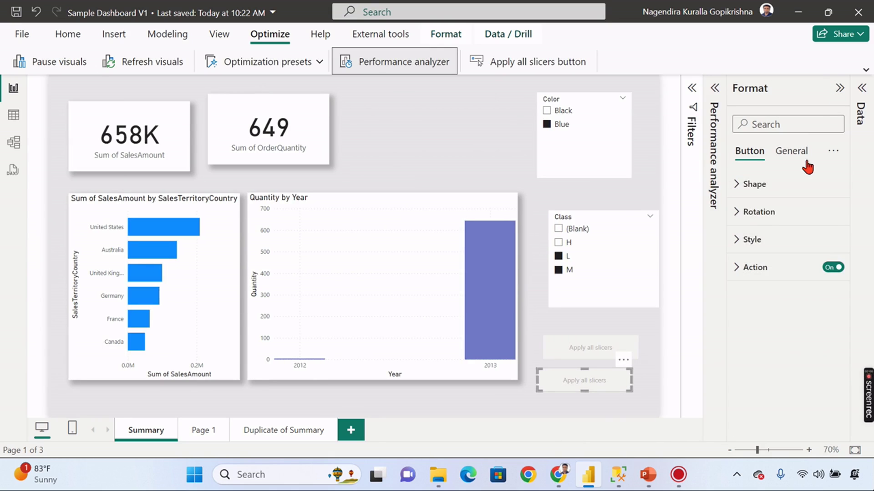
pyautogui.click(798, 155)
pyautogui.click(750, 151)
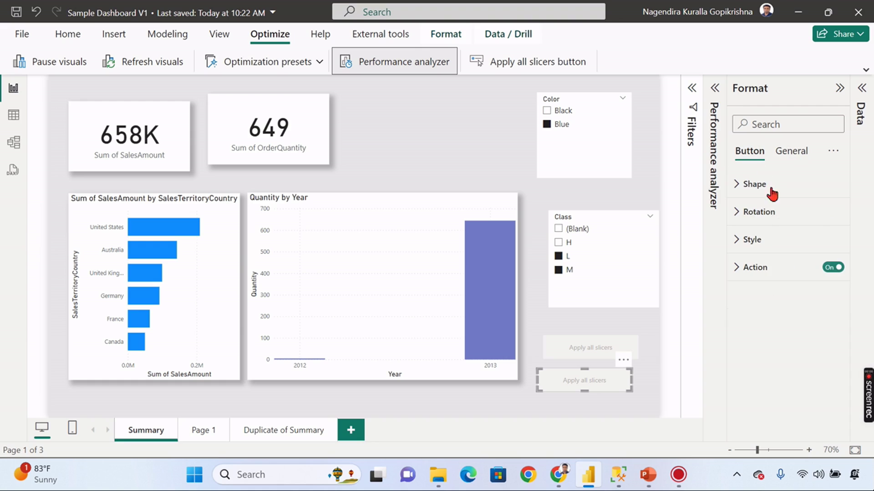
pyautogui.click(786, 275)
pyautogui.scroll(-2, 792, 310)
pyautogui.click(793, 256)
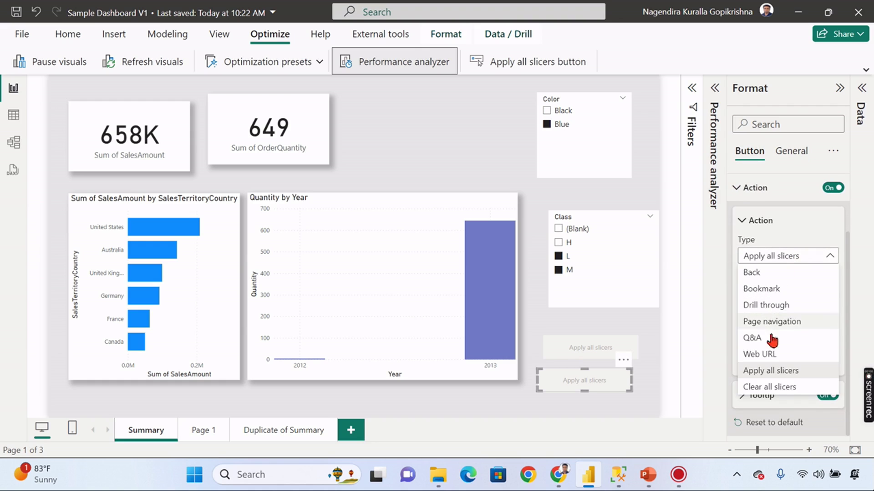
pyautogui.click(760, 387)
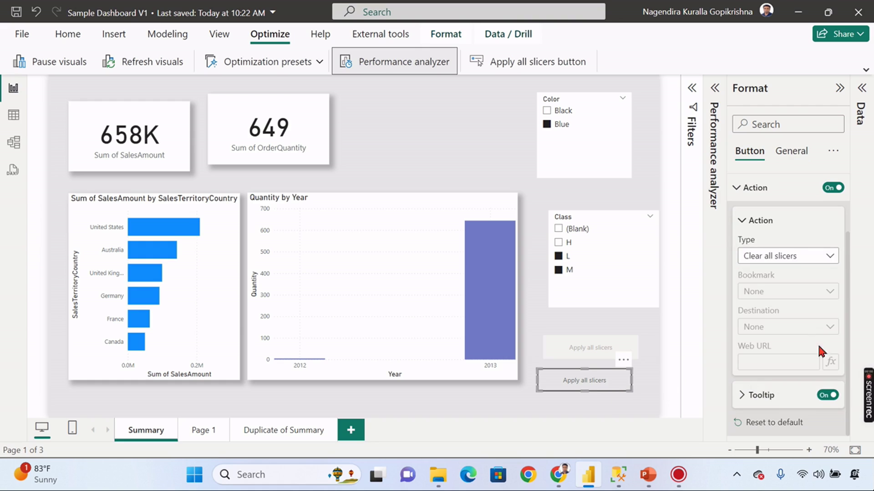
pyautogui.click(750, 221)
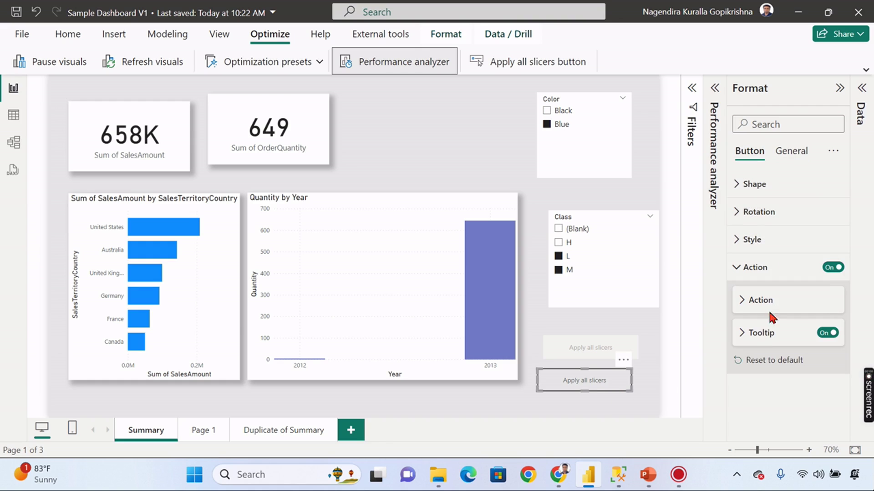
pyautogui.click(747, 300)
pyautogui.scroll(-2, 771, 293)
pyautogui.scroll(2, 769, 307)
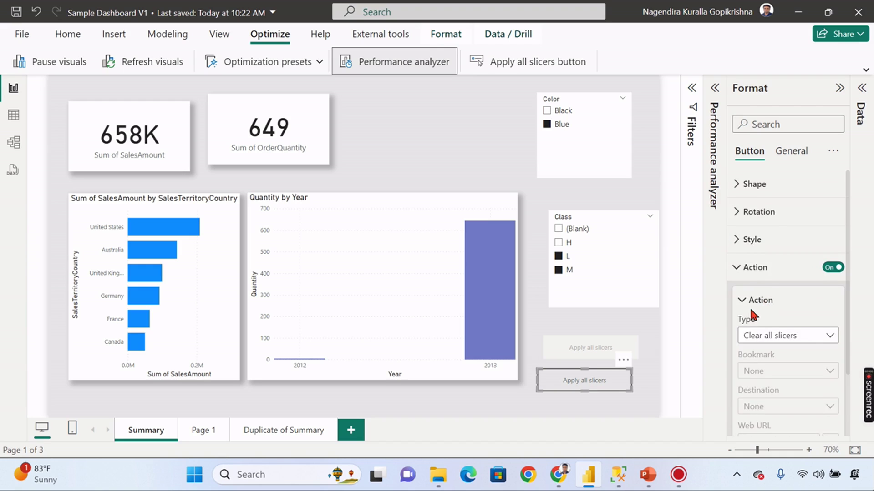
pyautogui.click(747, 300)
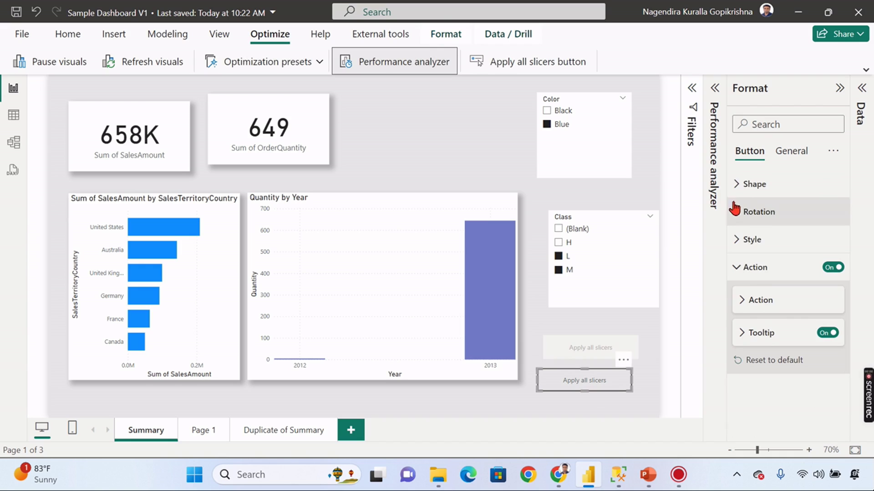
# Change the button label from 'Apply all slicers' to 'clear all slicers'
pyautogui.click(774, 153)
pyautogui.click(749, 212)
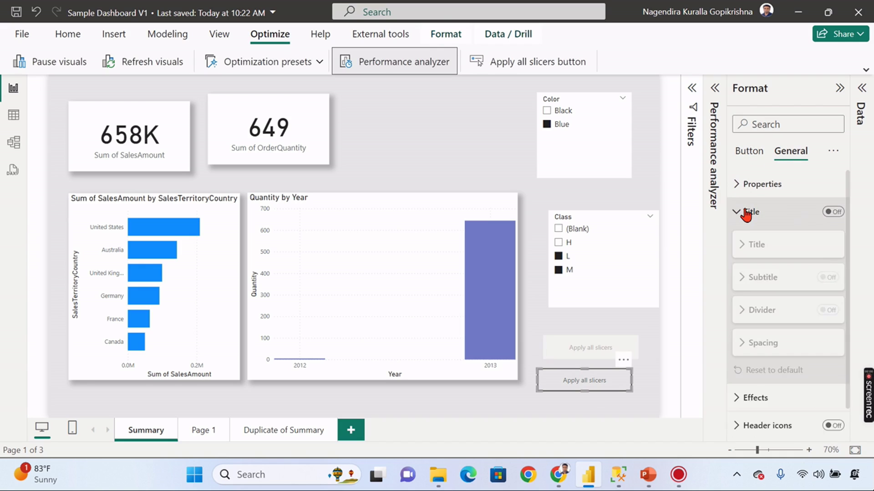
pyautogui.click(748, 151)
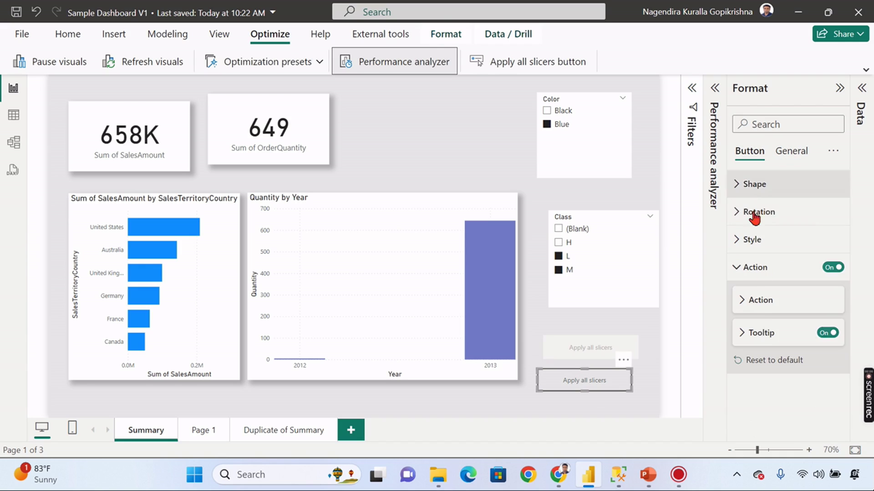
pyautogui.click(744, 267)
pyautogui.click(744, 241)
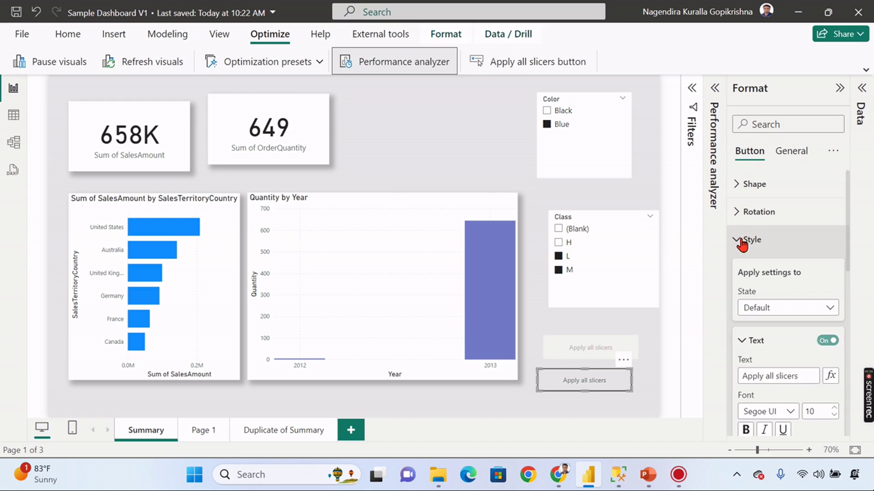
pyautogui.doubleClick(755, 376)
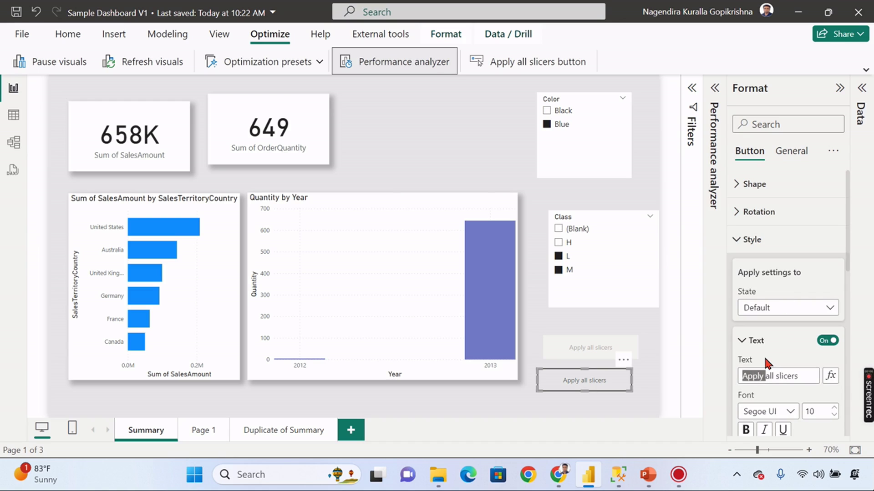
pyautogui.press('BackSpace')
pyautogui.write('clear')
pyautogui.click(635, 403)
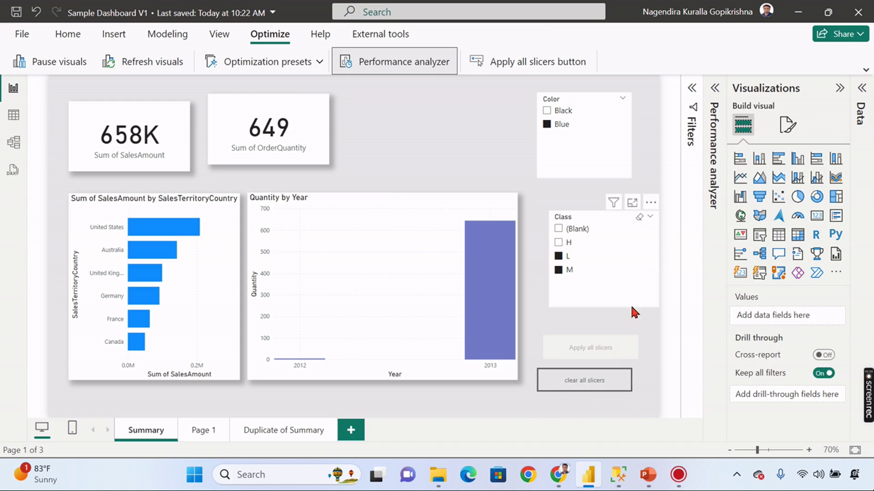
# Apply Class L and Color Blue, then clear all slicers, restoring the 11M and 14K totals
pyautogui.keyDown('ctrl'); pyautogui.click(600, 391); pyautogui.keyUp('ctrl')
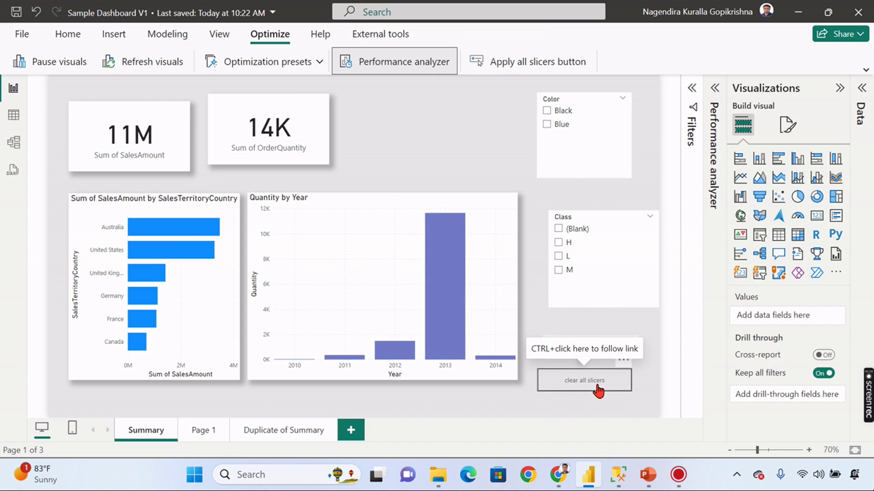
pyautogui.moveTo(599, 278)
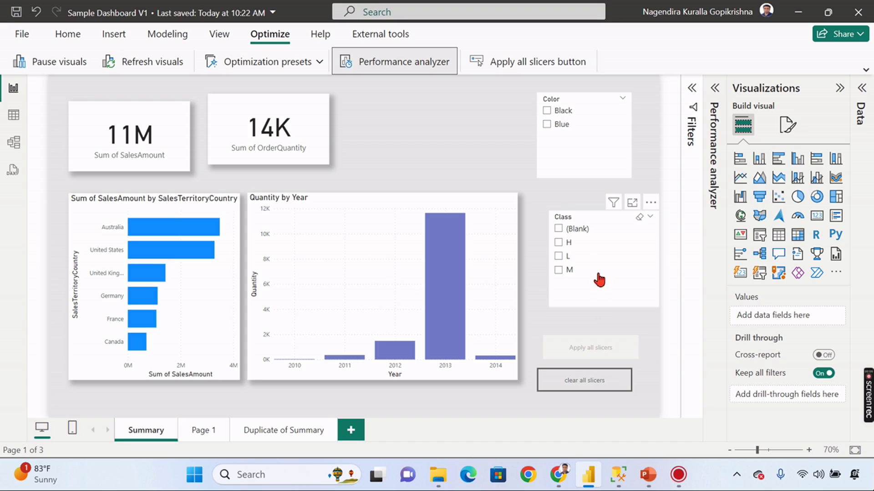
pyautogui.click(560, 256)
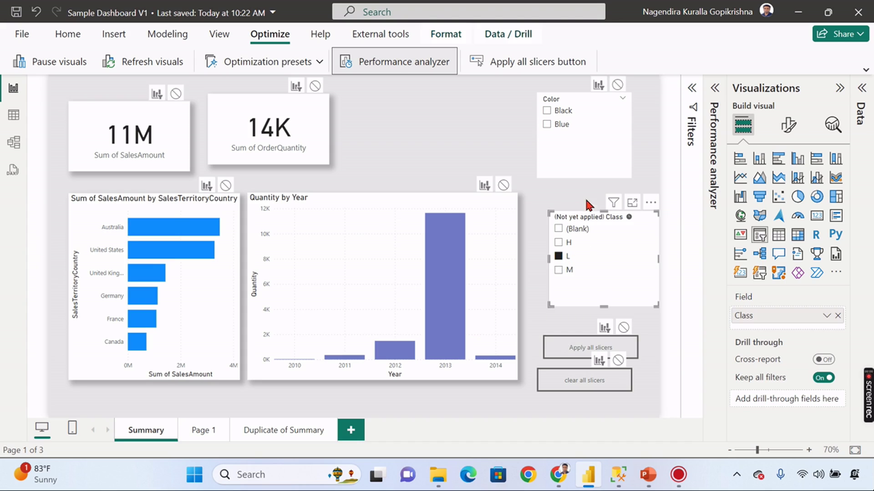
pyautogui.click(559, 128)
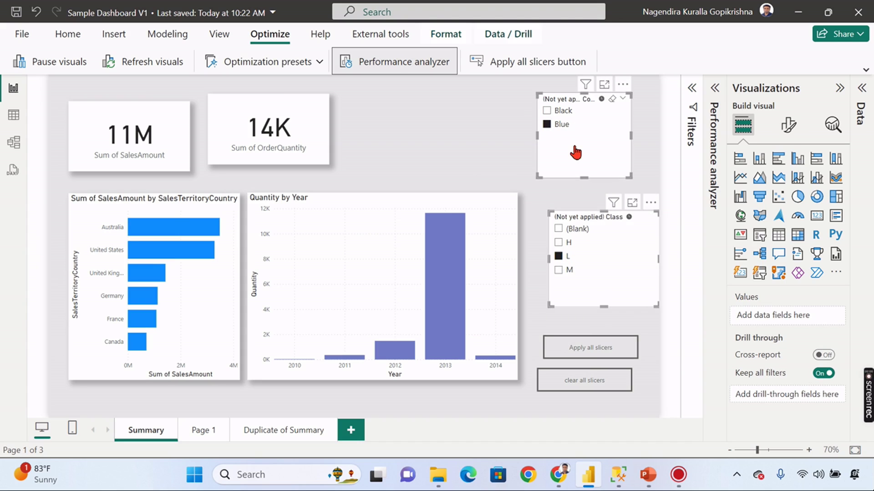
pyautogui.keyDown('ctrl'); pyautogui.click(572, 351); pyautogui.keyUp('ctrl')
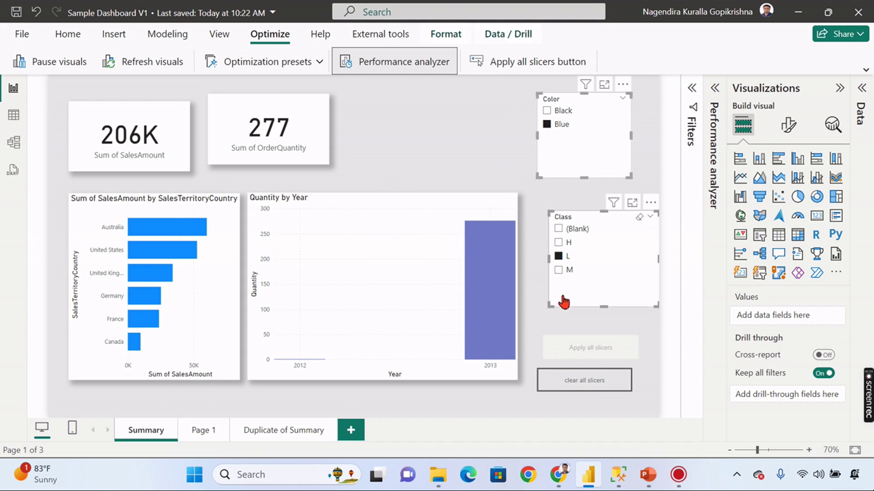
pyautogui.keyDown('ctrl'); pyautogui.click(573, 387); pyautogui.keyUp('ctrl')
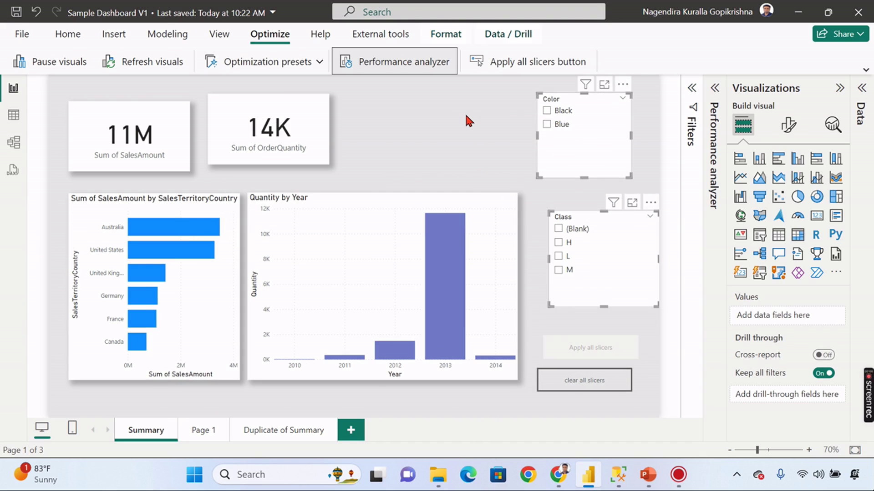
pyautogui.click(466, 121)
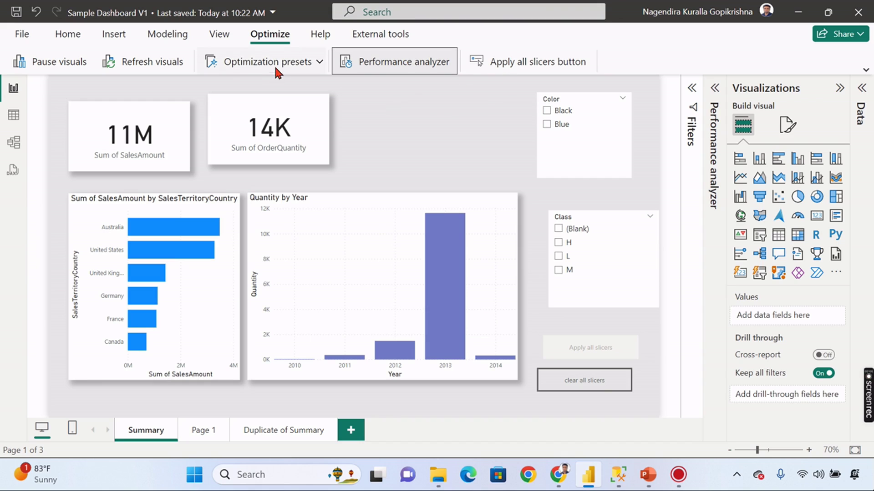